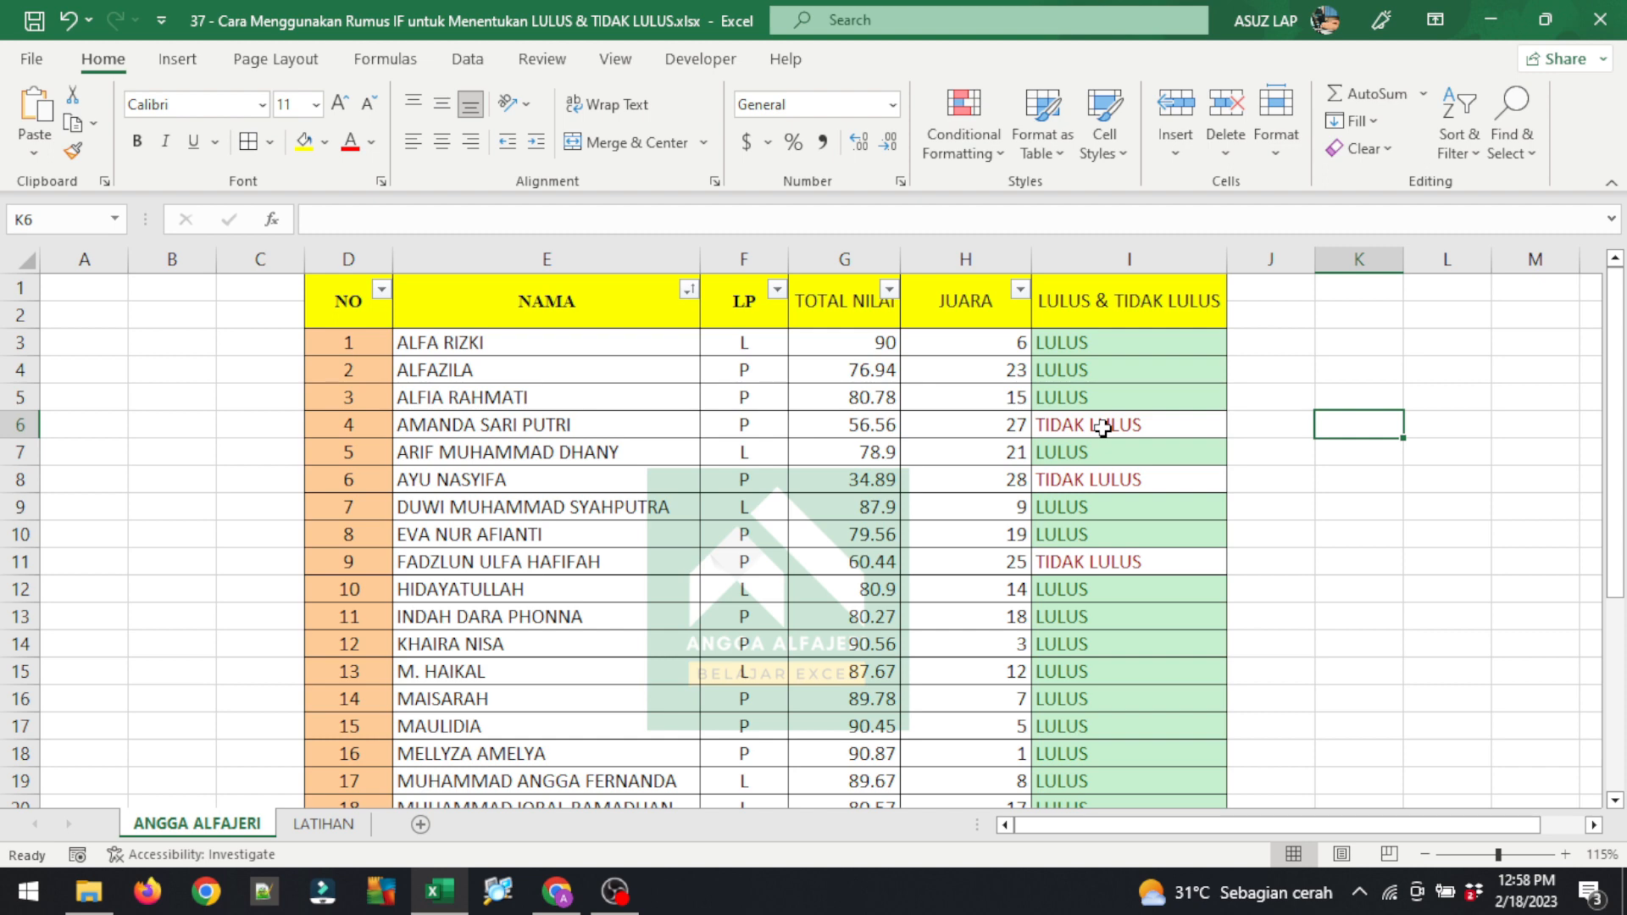
# Step: Switch to the LATIHAN sheet and select the passing score under TARGET KELULUSAN
pyautogui.scroll(-9, 1110, 457)
pyautogui.scroll(9, 1127, 480)
pyautogui.click(310, 825)
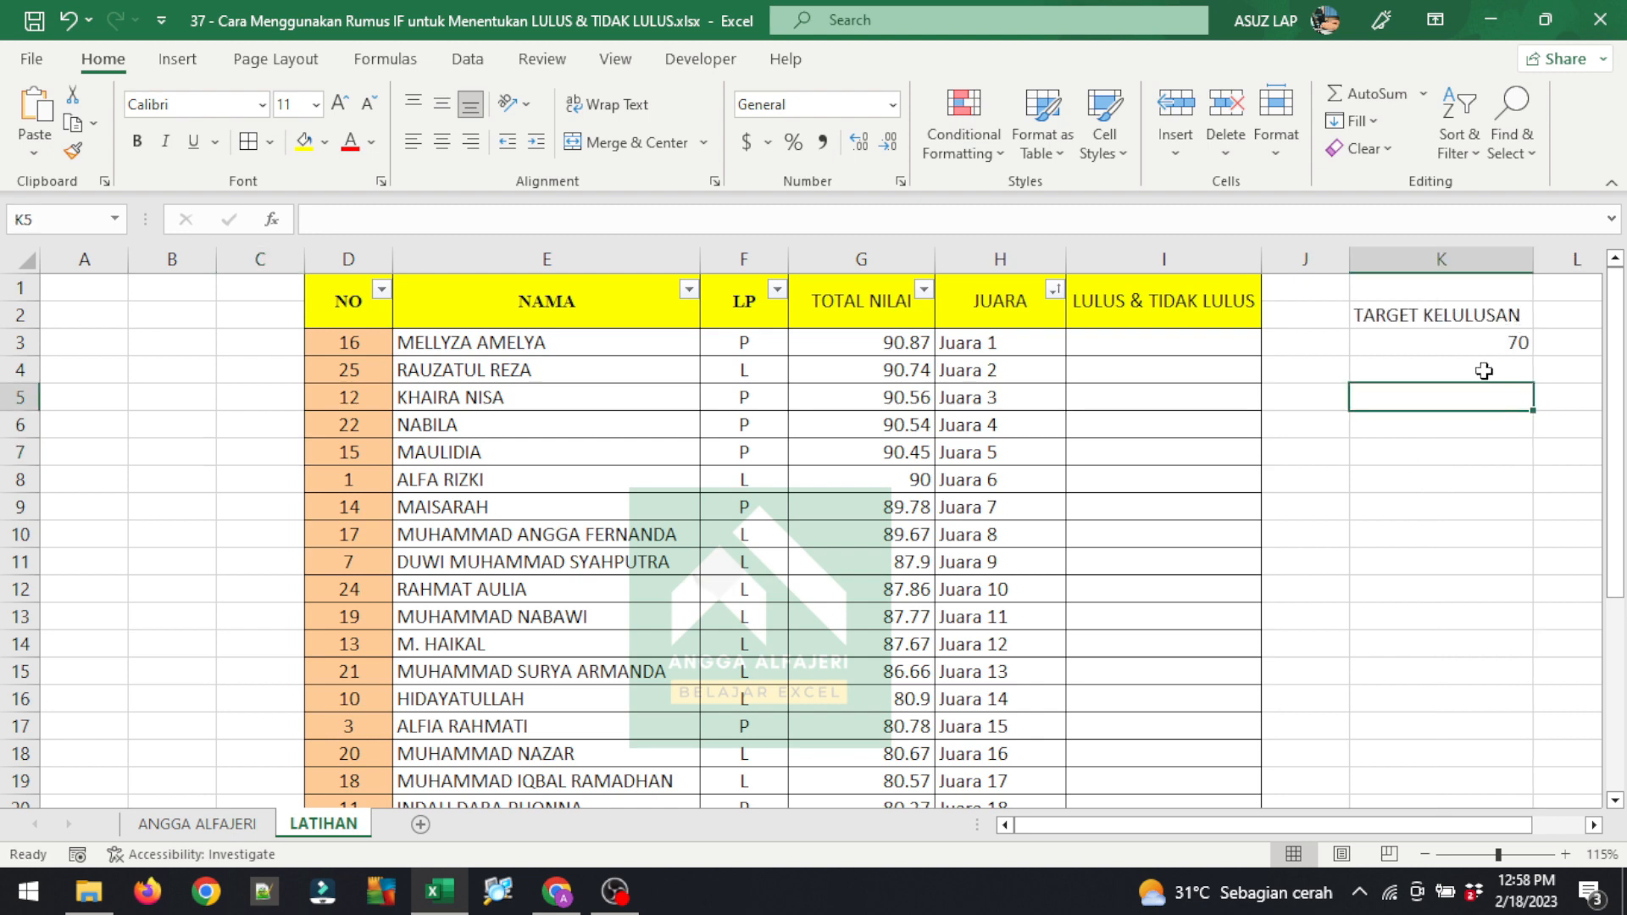
pyautogui.click(1489, 341)
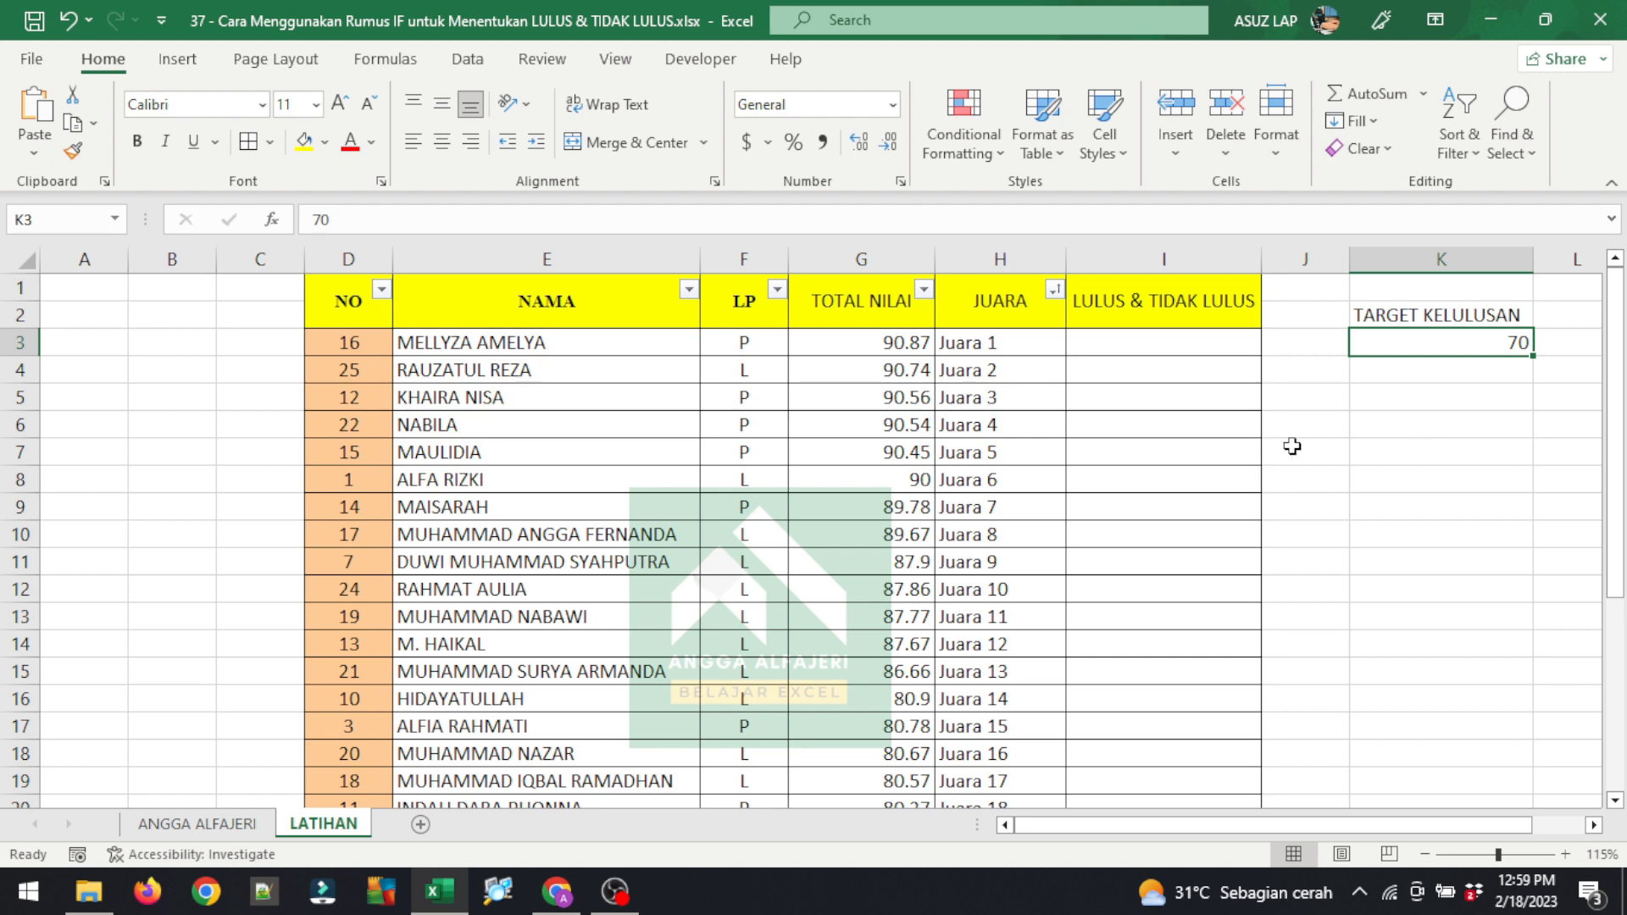
# Step: Delete the empty column B from the LATIHAN sheet
pyautogui.click(207, 258)
pyautogui.rightClick(211, 258)
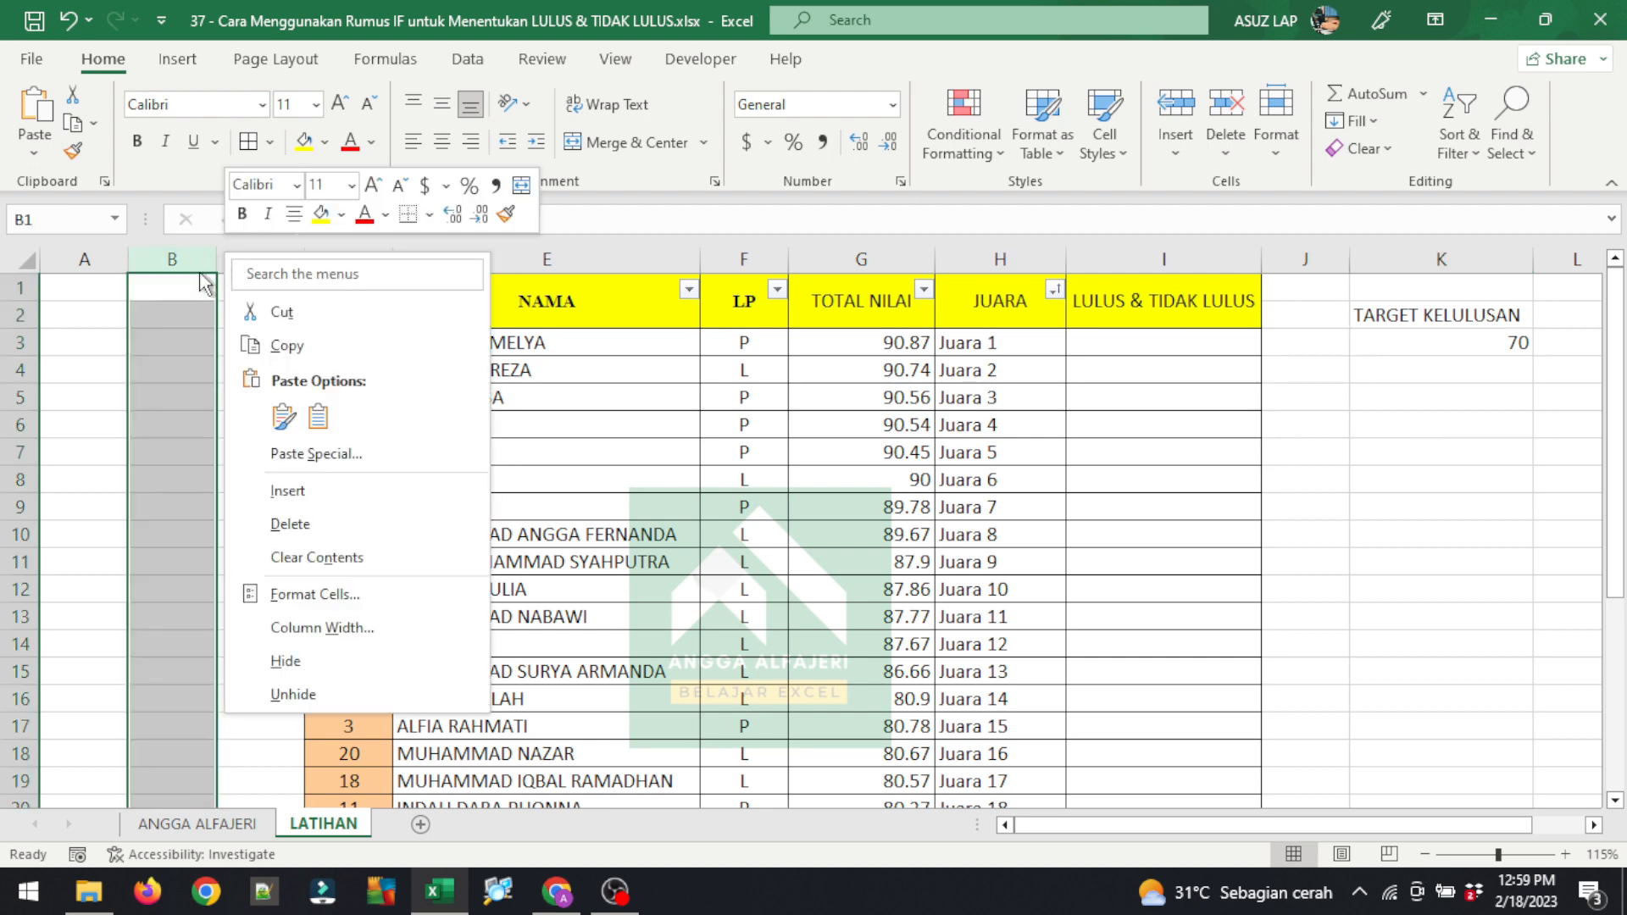
pyautogui.click(293, 524)
# Step: Enter the formula =IF(F3>=70,"LULUS","TIDAK LULUS") in cell H3 of the LULUS & TIDAK LULUS column
pyautogui.click(1065, 341)
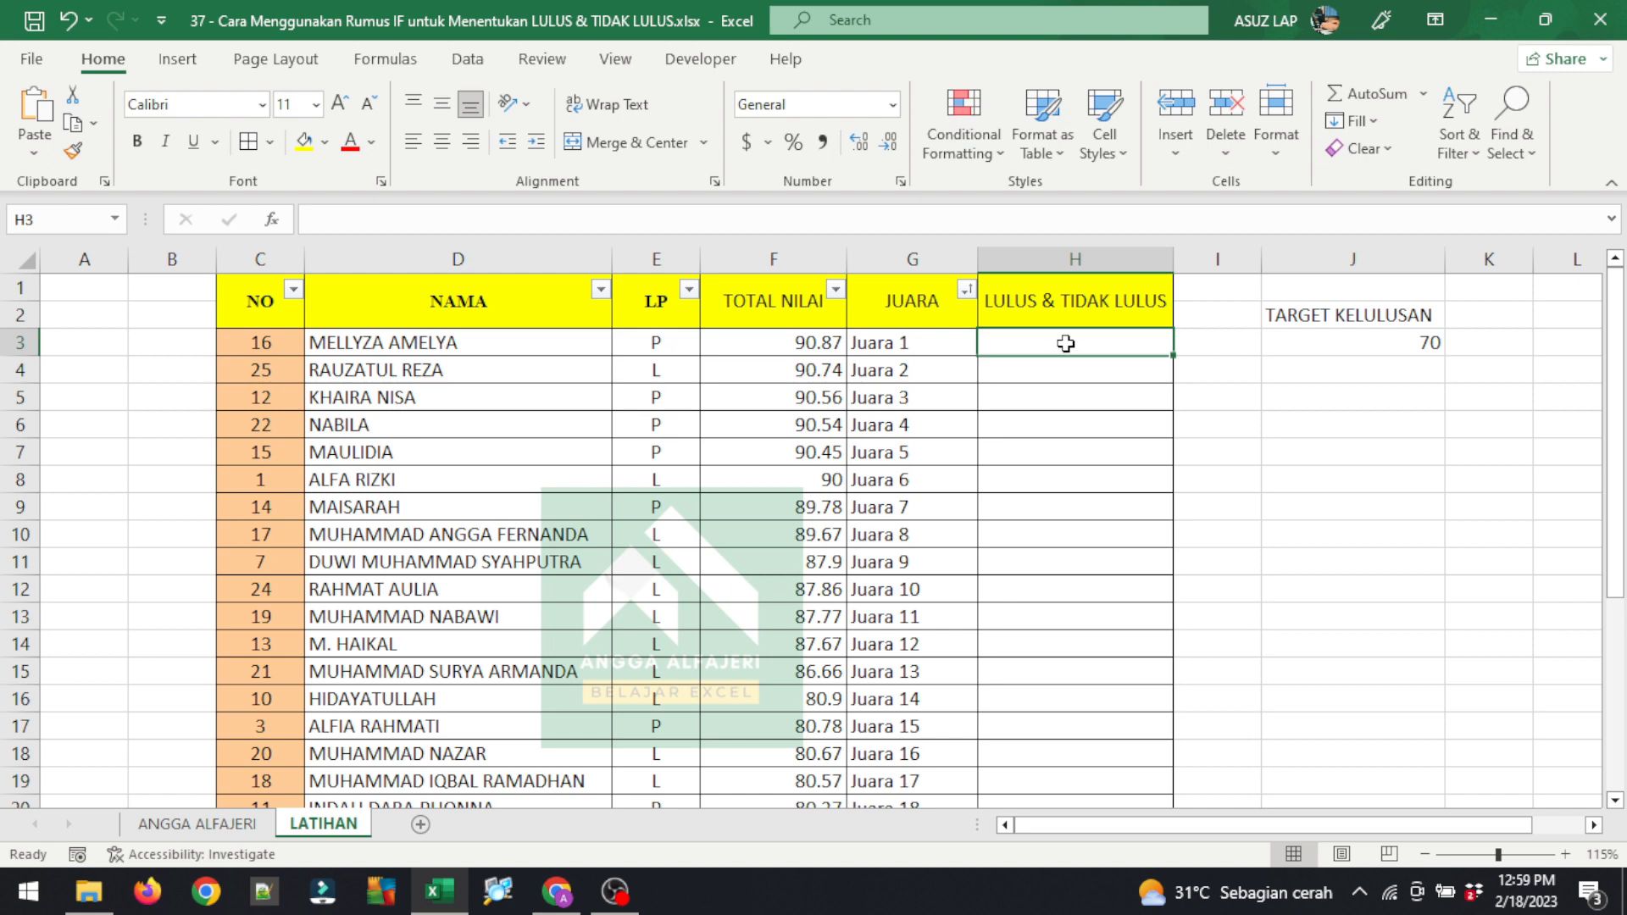
pyautogui.write('=')
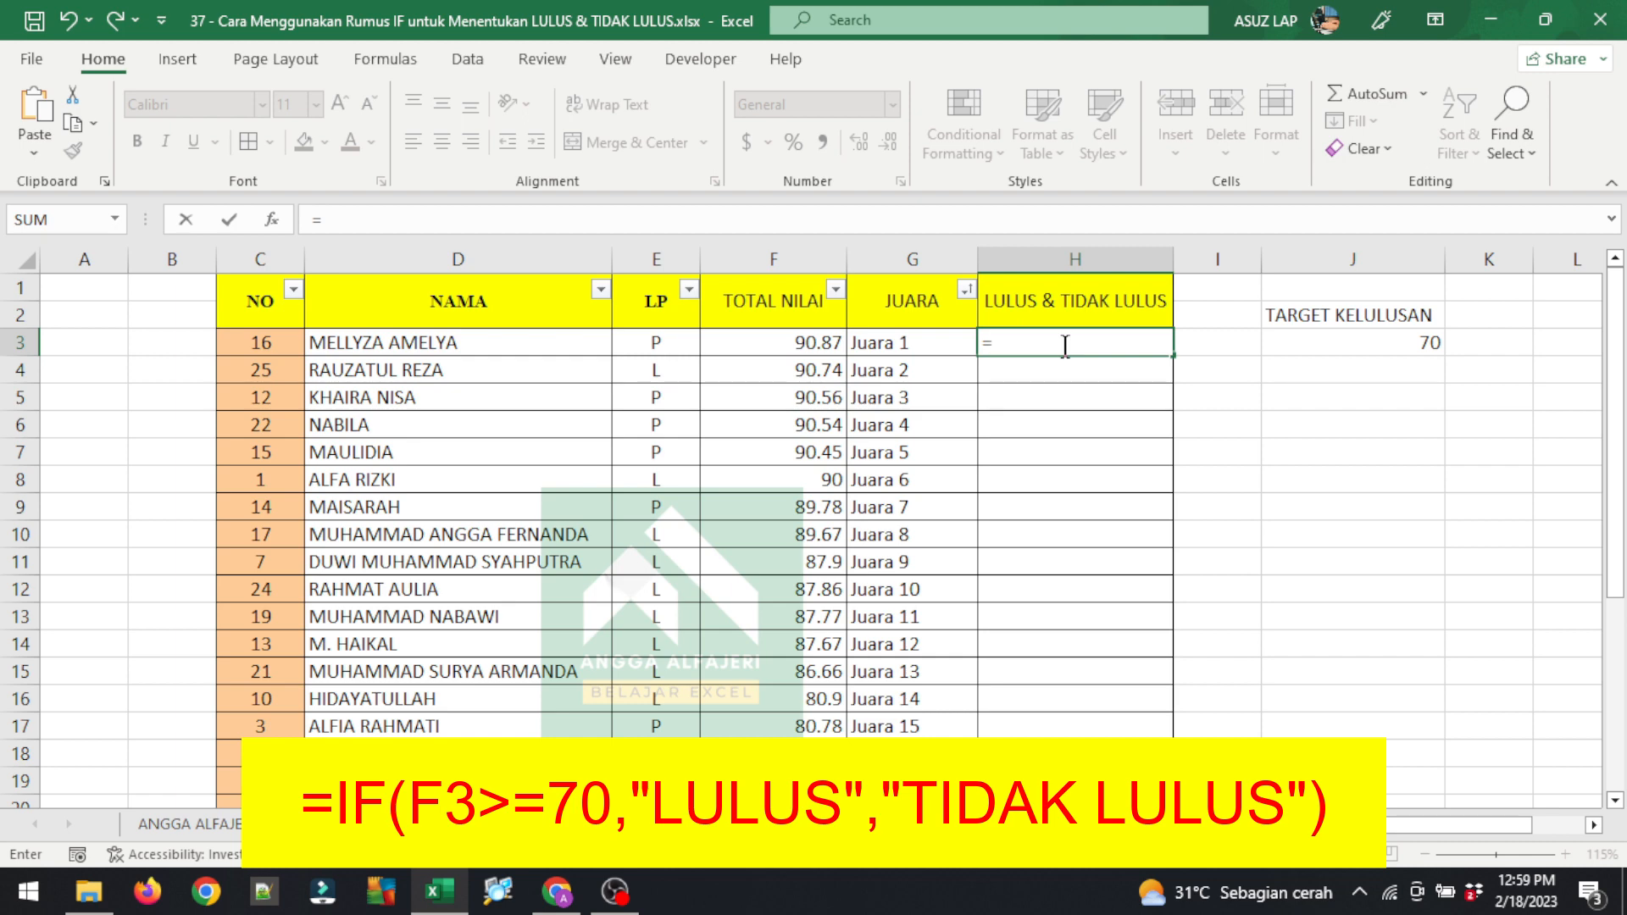
pyautogui.write('IF(')
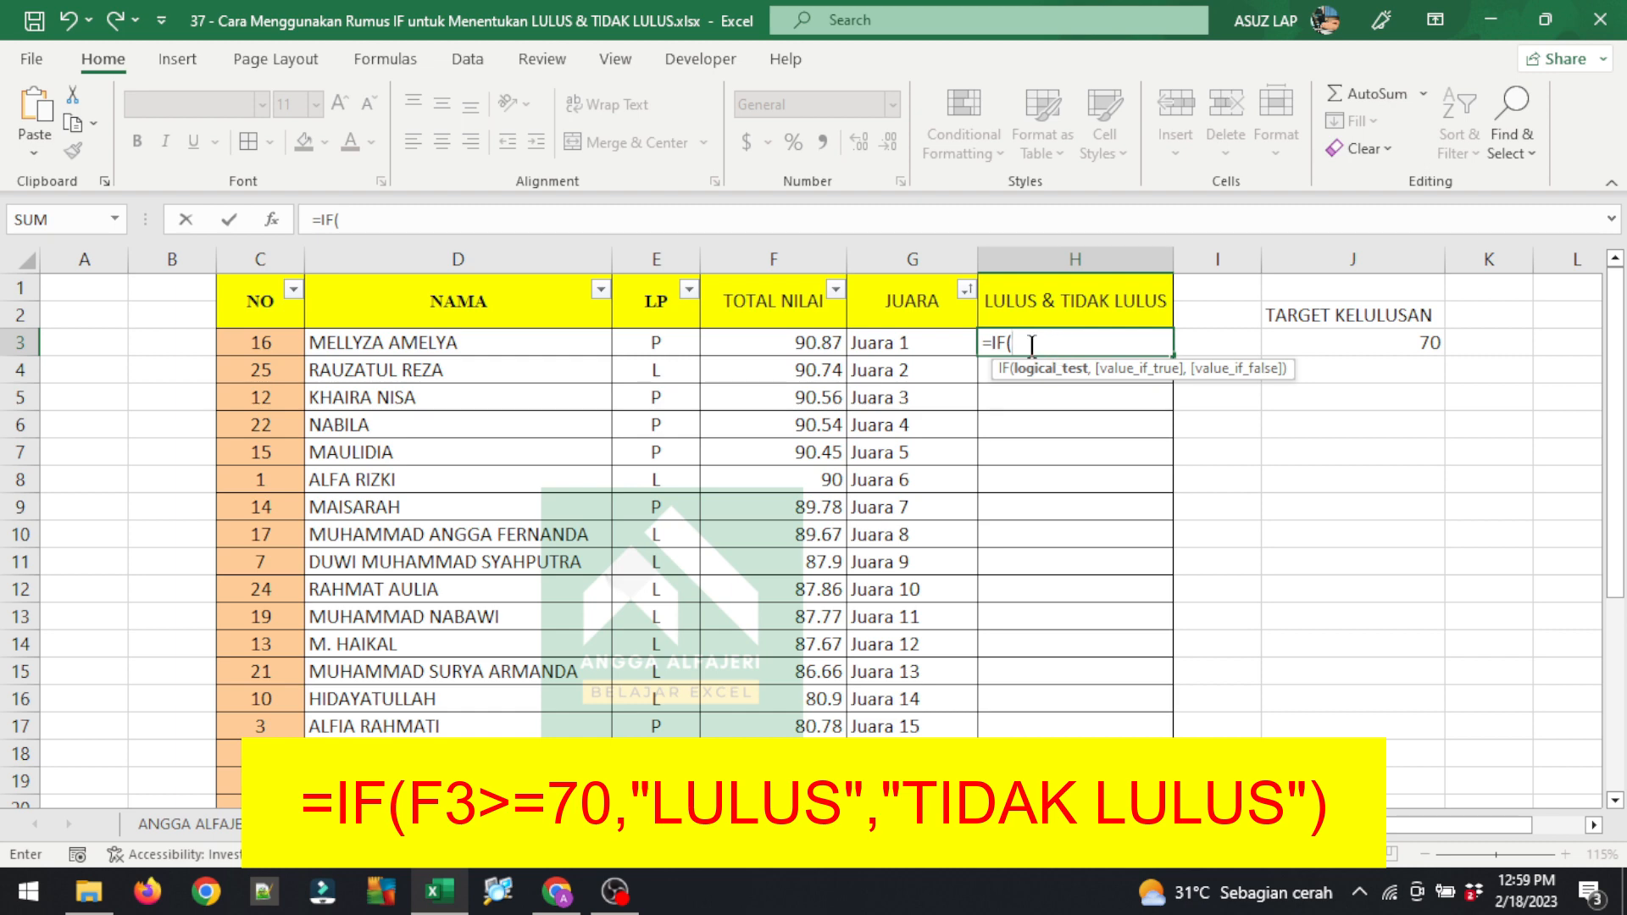
pyautogui.click(796, 345)
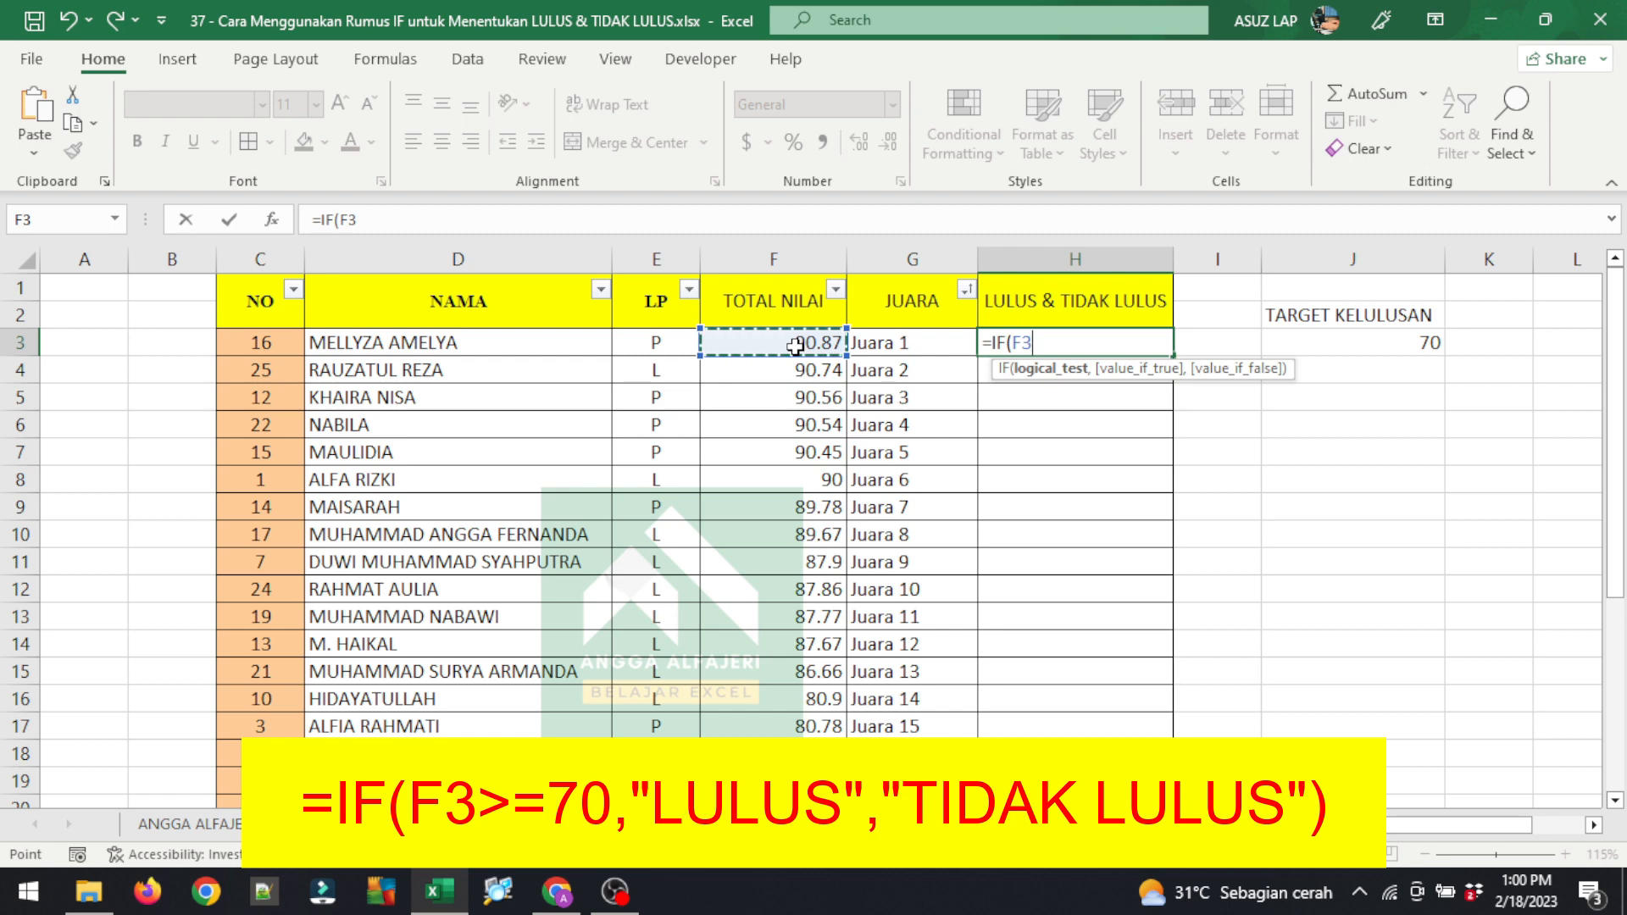
pyautogui.write('>=70')
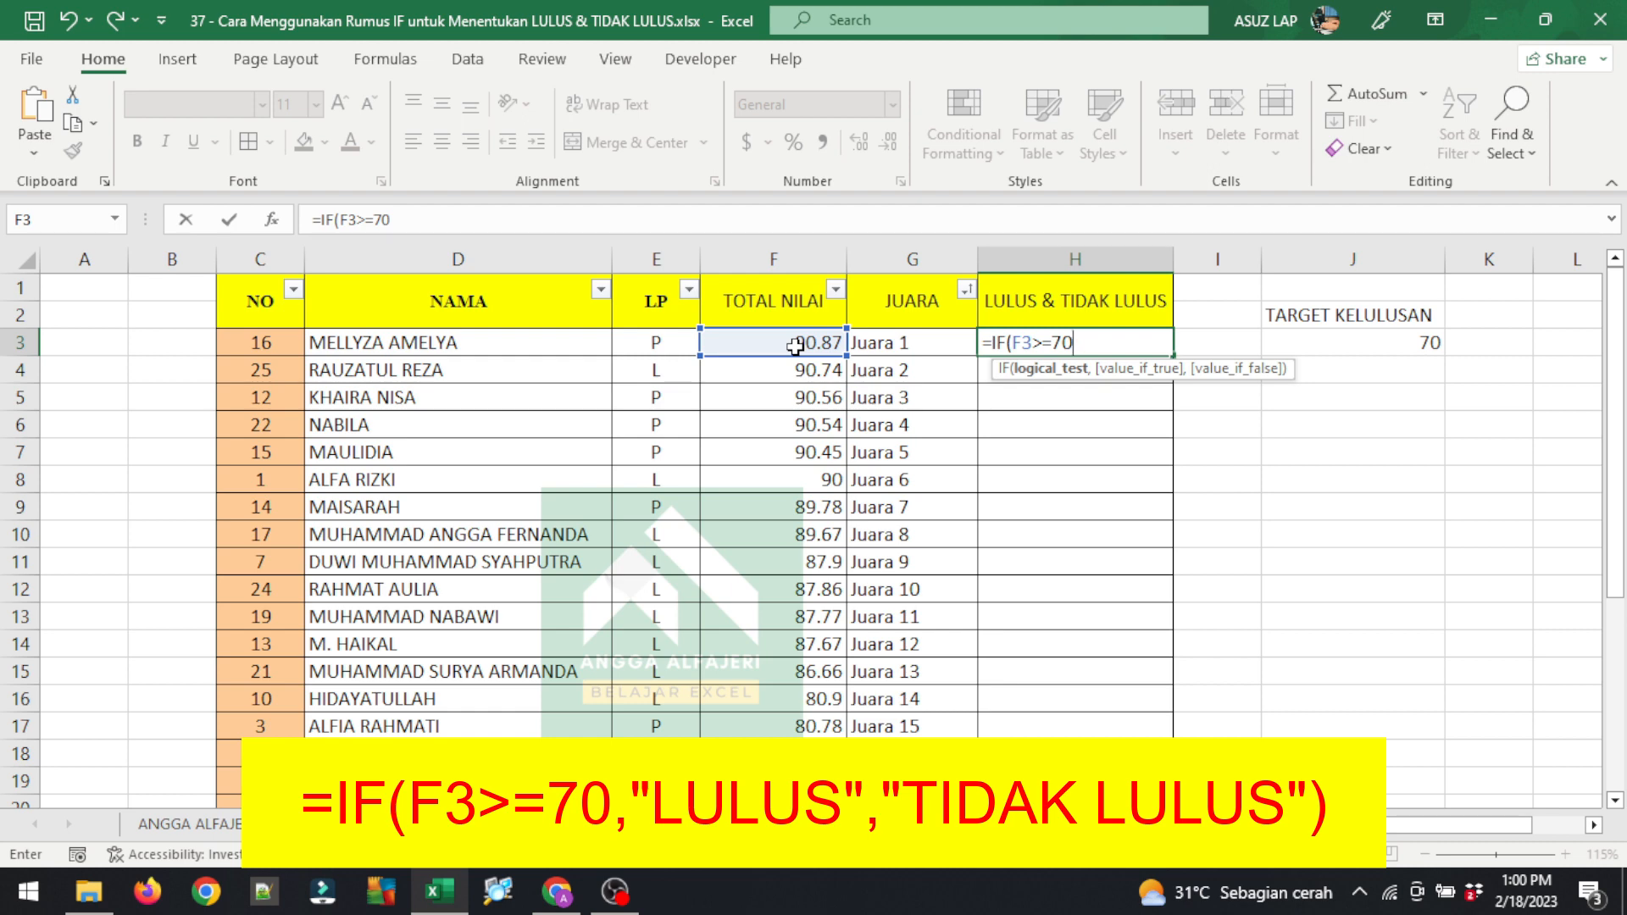
pyautogui.write(',')
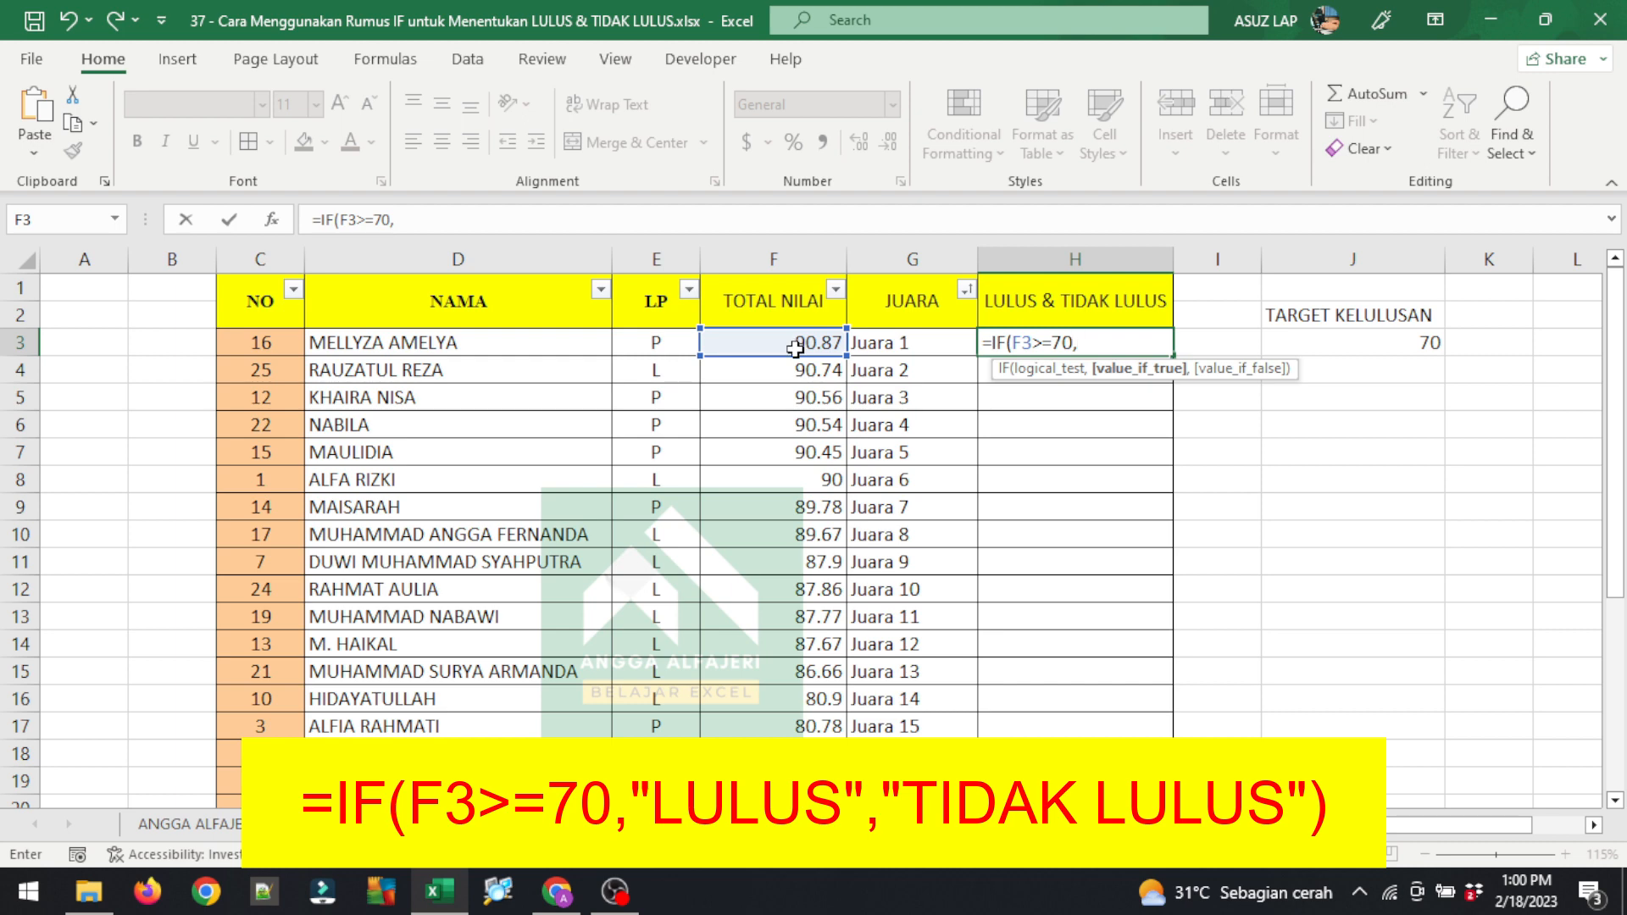
pyautogui.write('"lu')
pyautogui.press('BackSpace')
pyautogui.press('BackSpace')
pyautogui.write('LULUS')
pyautogui.write('",')
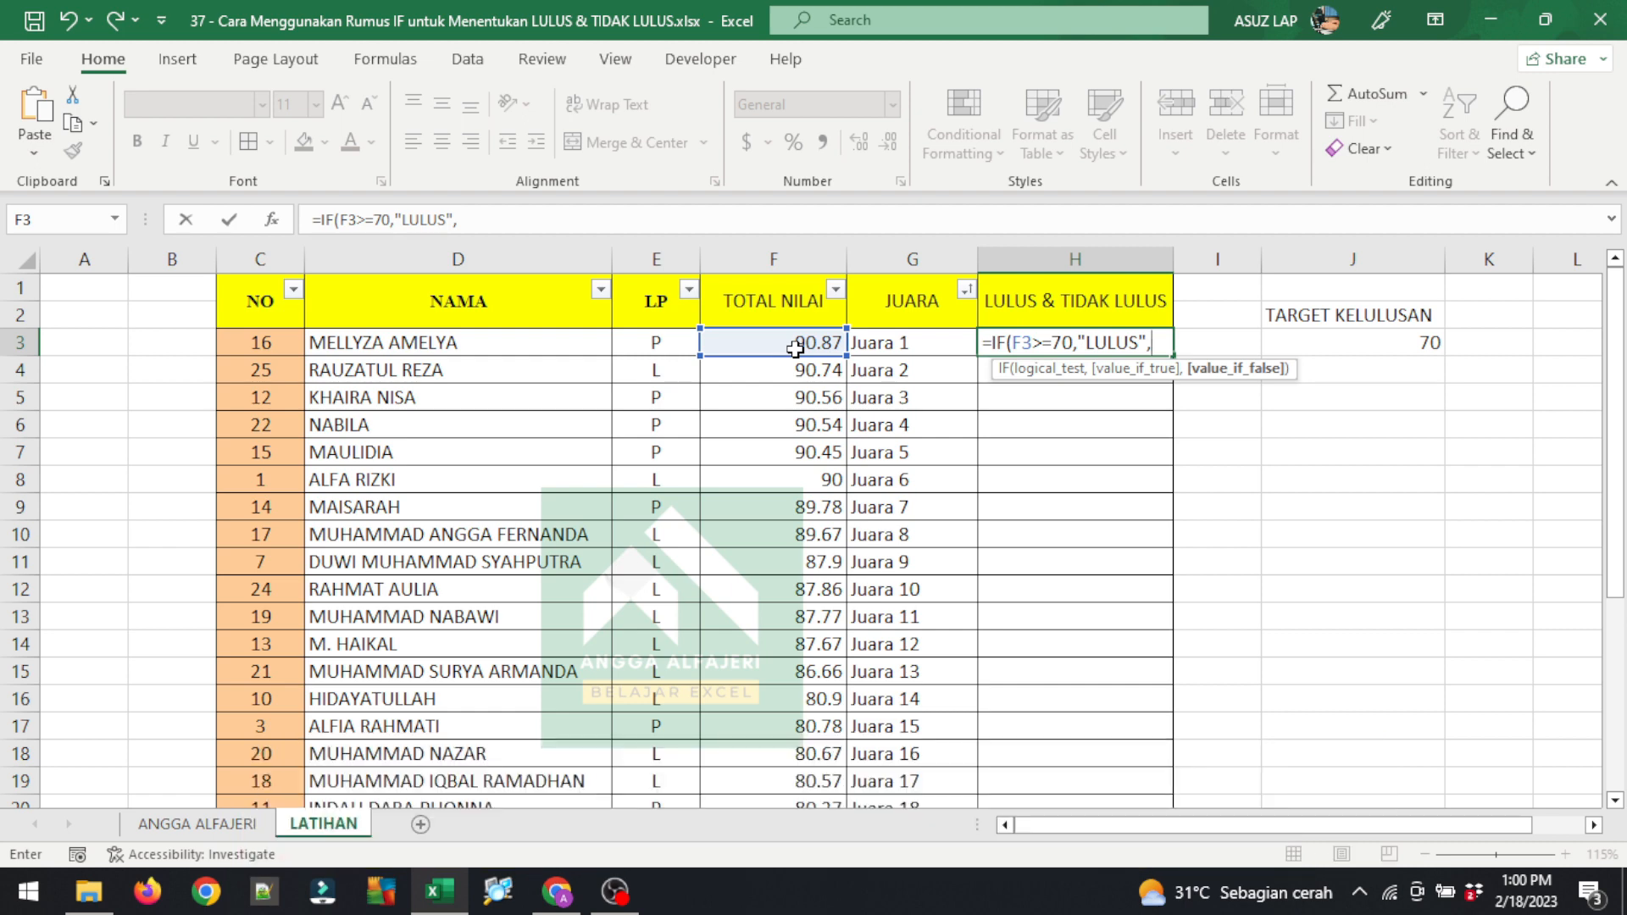
pyautogui.write('"TIDAK LULUS')
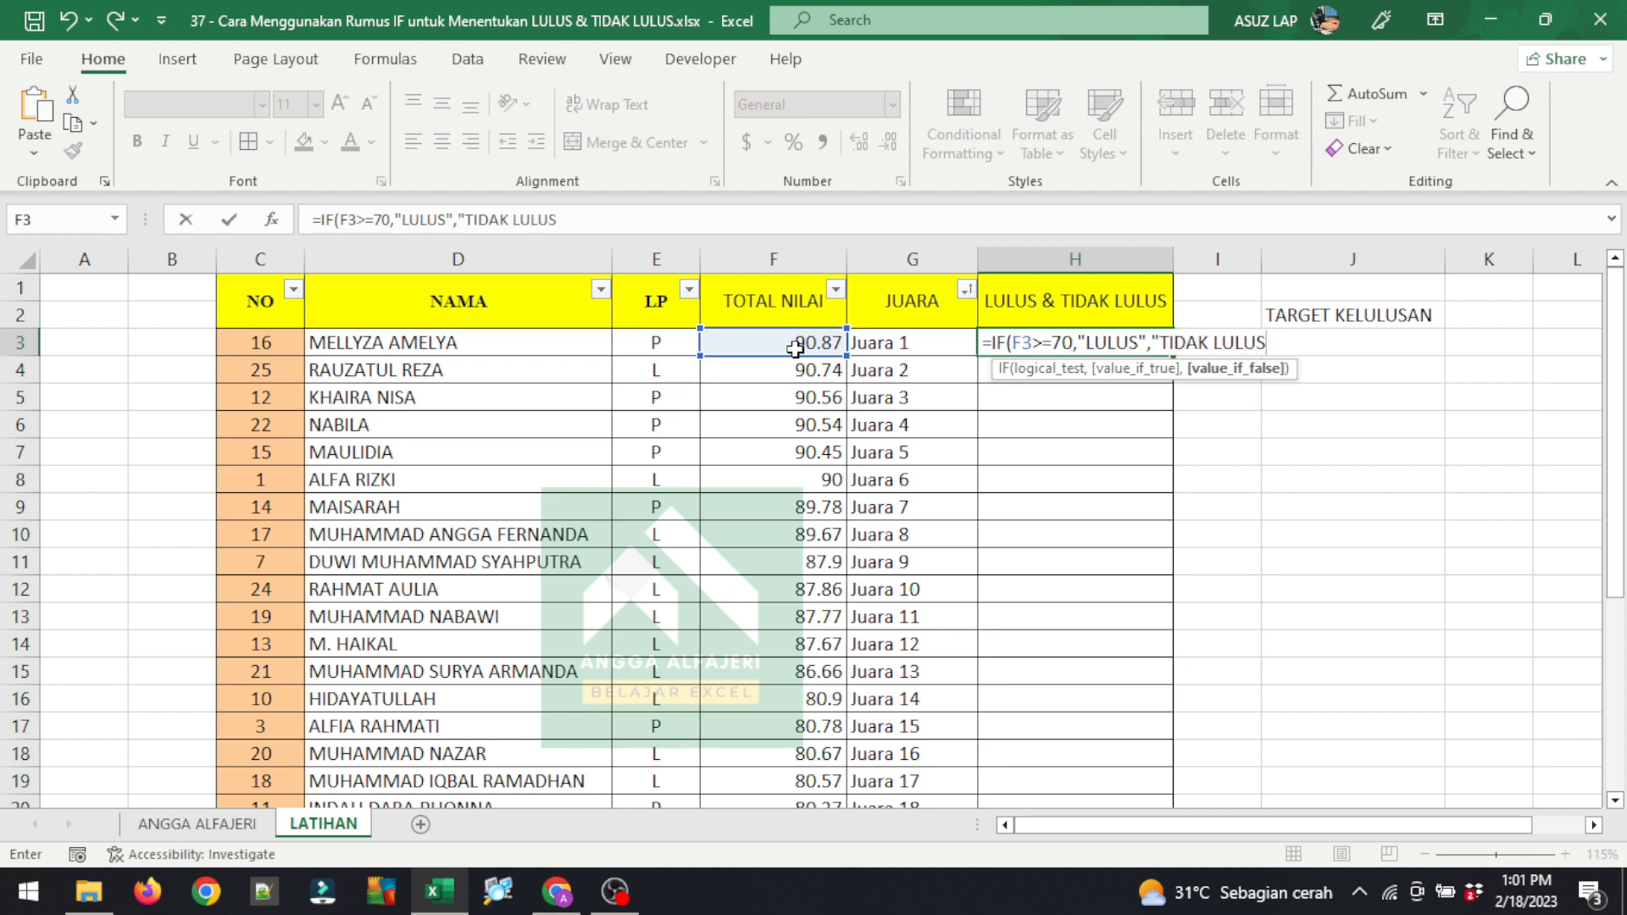
pyautogui.write('")')
pyautogui.press('Return')
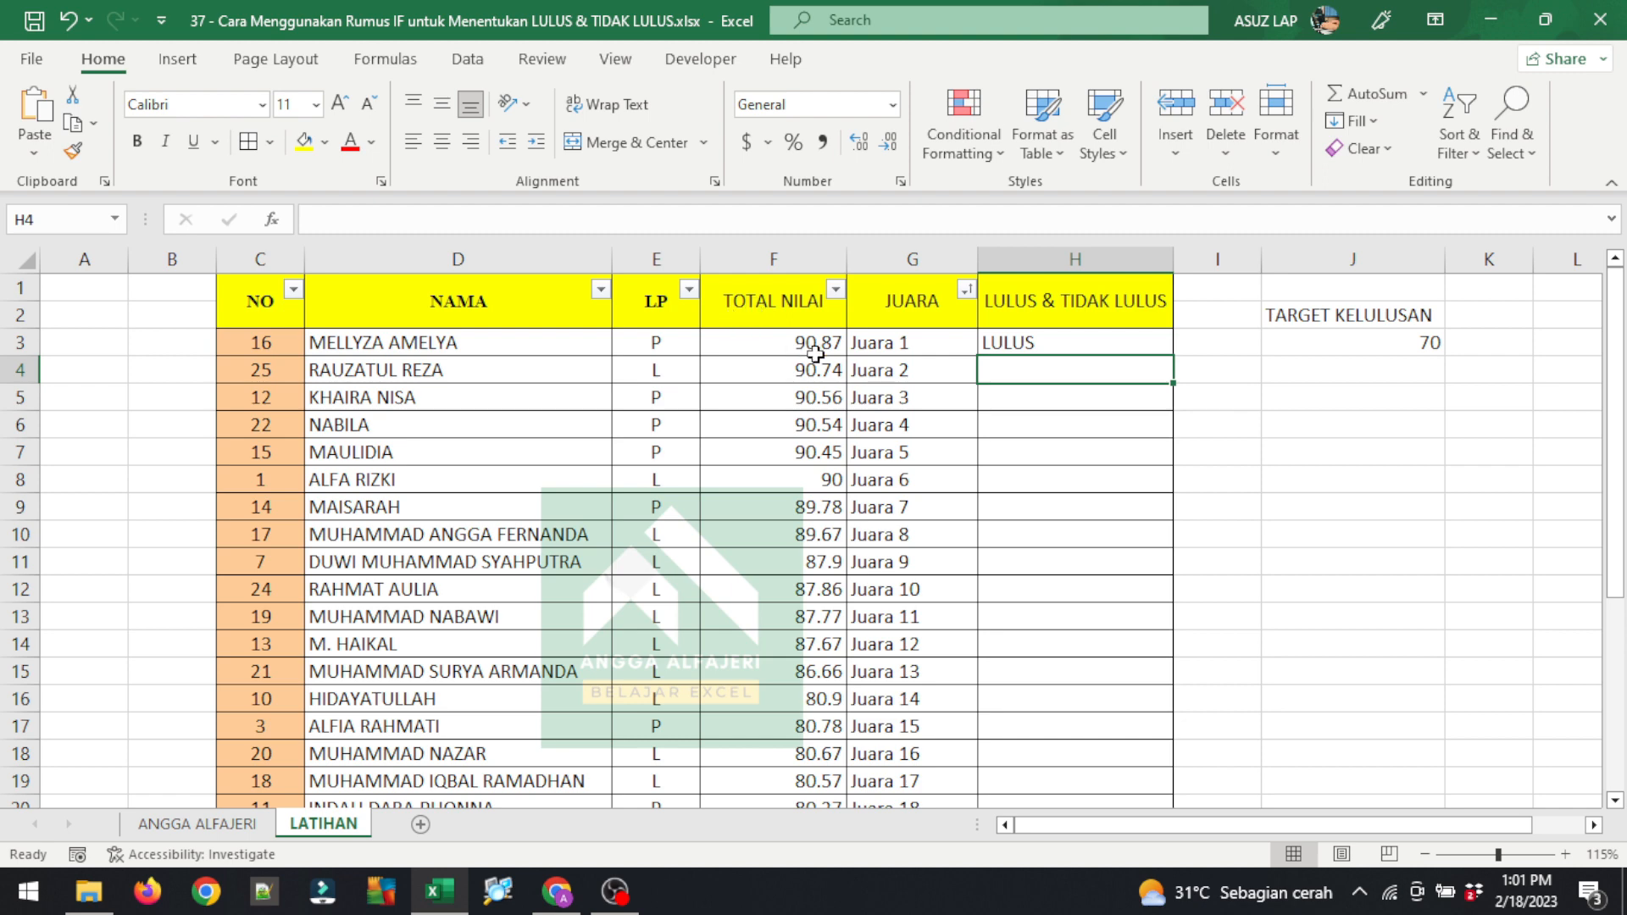
# Step: Fill the H3 formula down the LULUS & TIDAK LULUS column to the last student row
pyautogui.click(1116, 335)
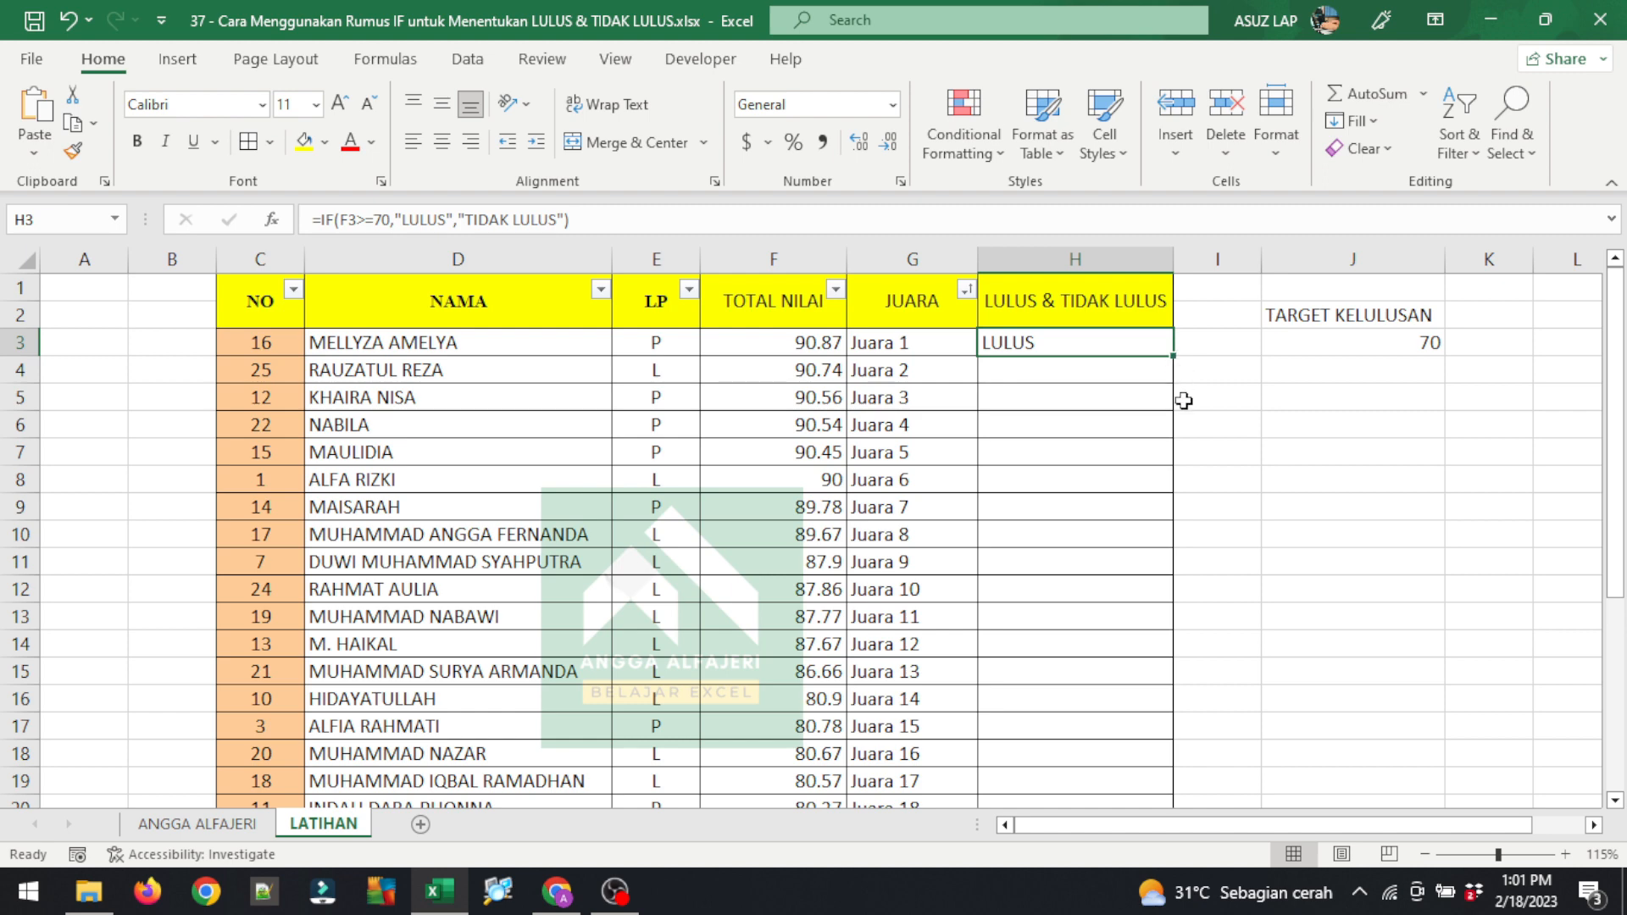
pyautogui.doubleClick(1174, 358)
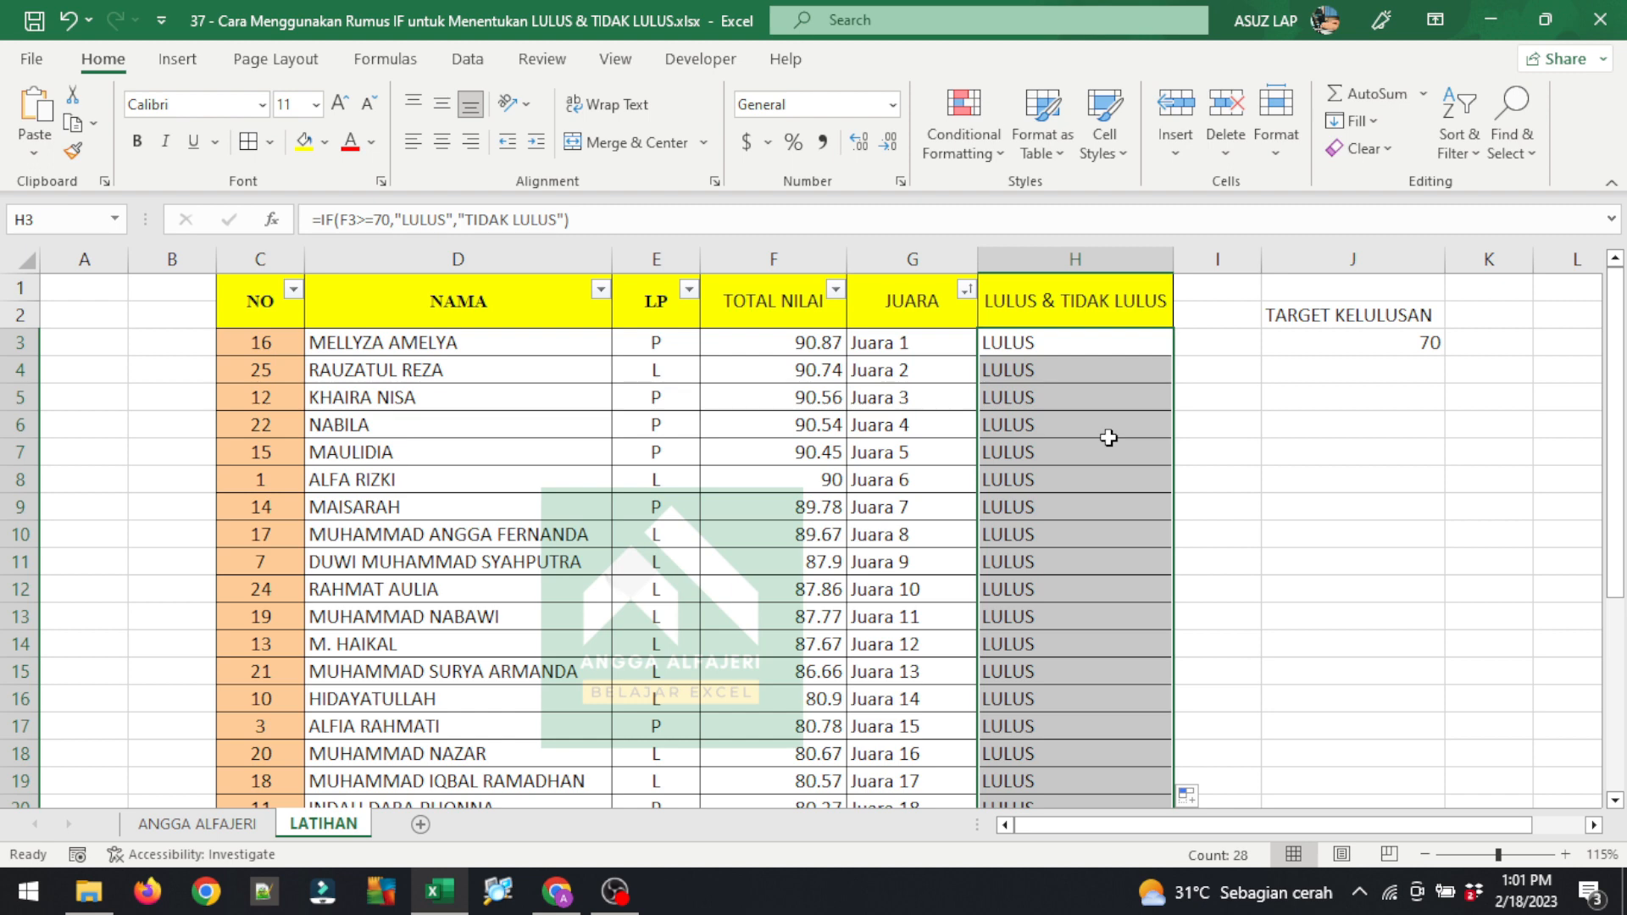
pyautogui.scroll(-9, 1108, 437)
pyautogui.scroll(9, 1108, 437)
# Step: Sort the student table by the NAMA column from A to Z
pyautogui.click(600, 288)
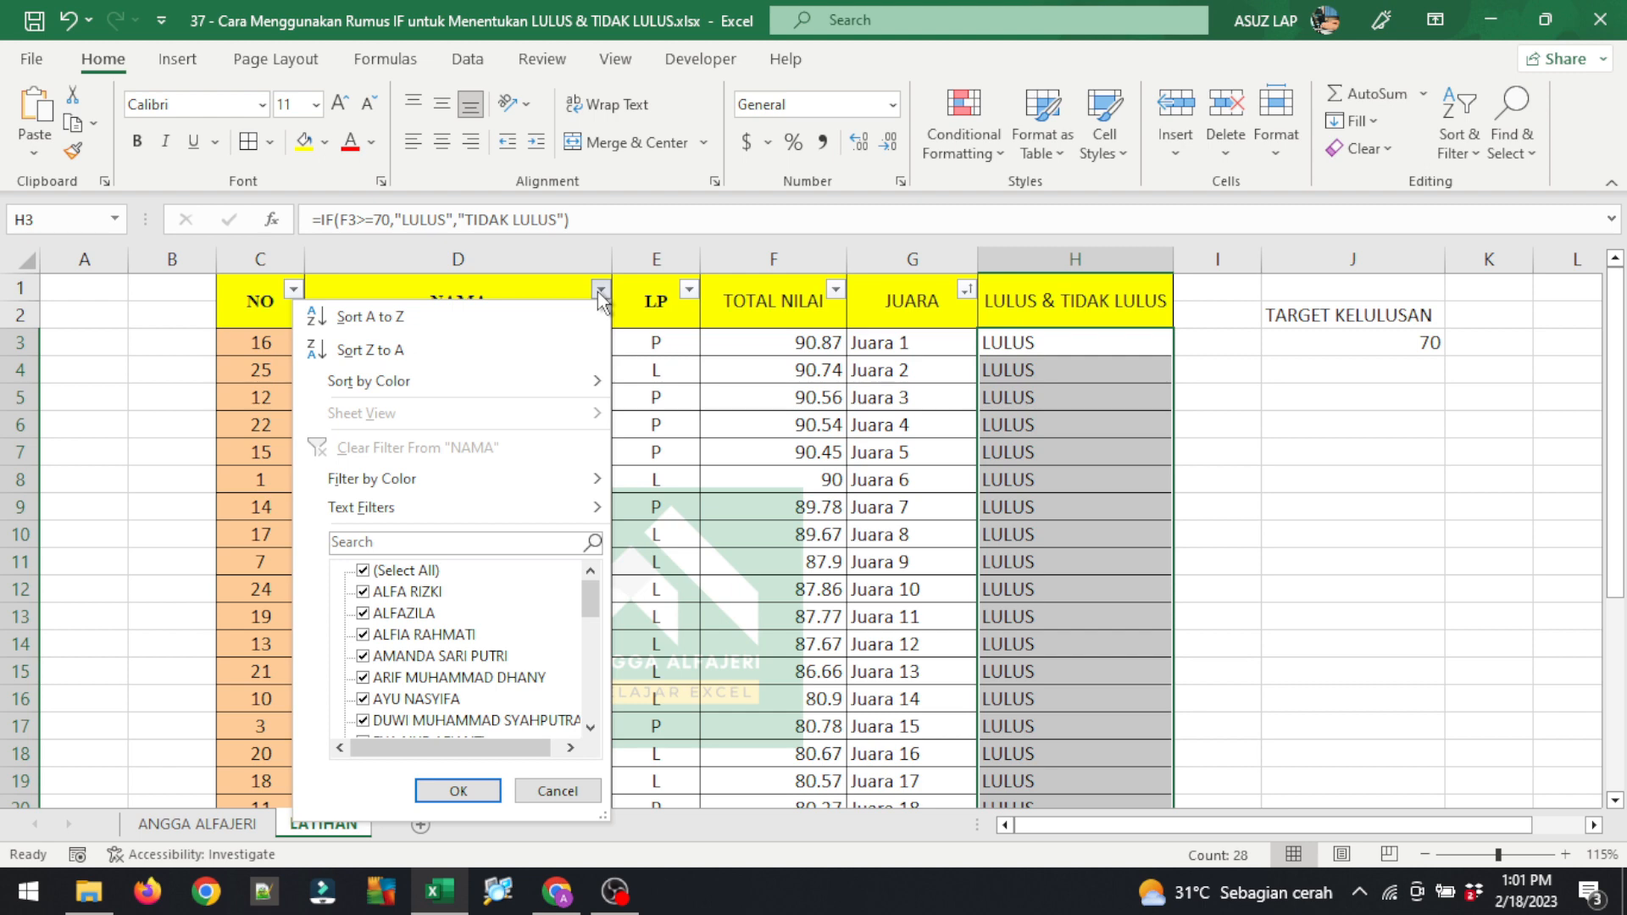
pyautogui.click(393, 318)
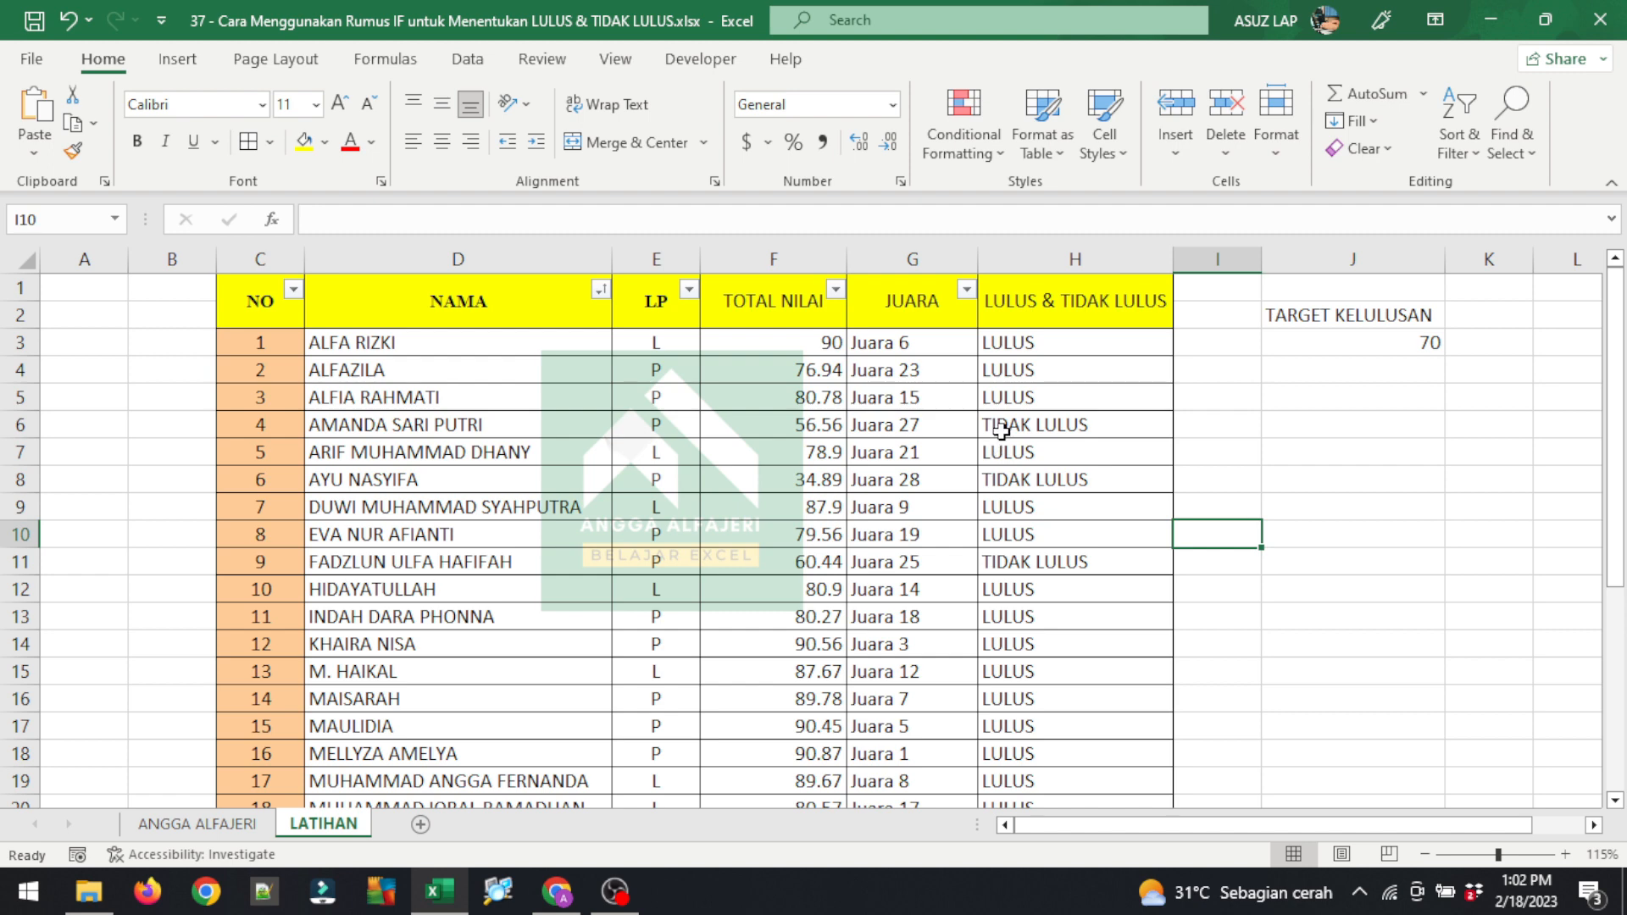
pyautogui.click(1050, 356)
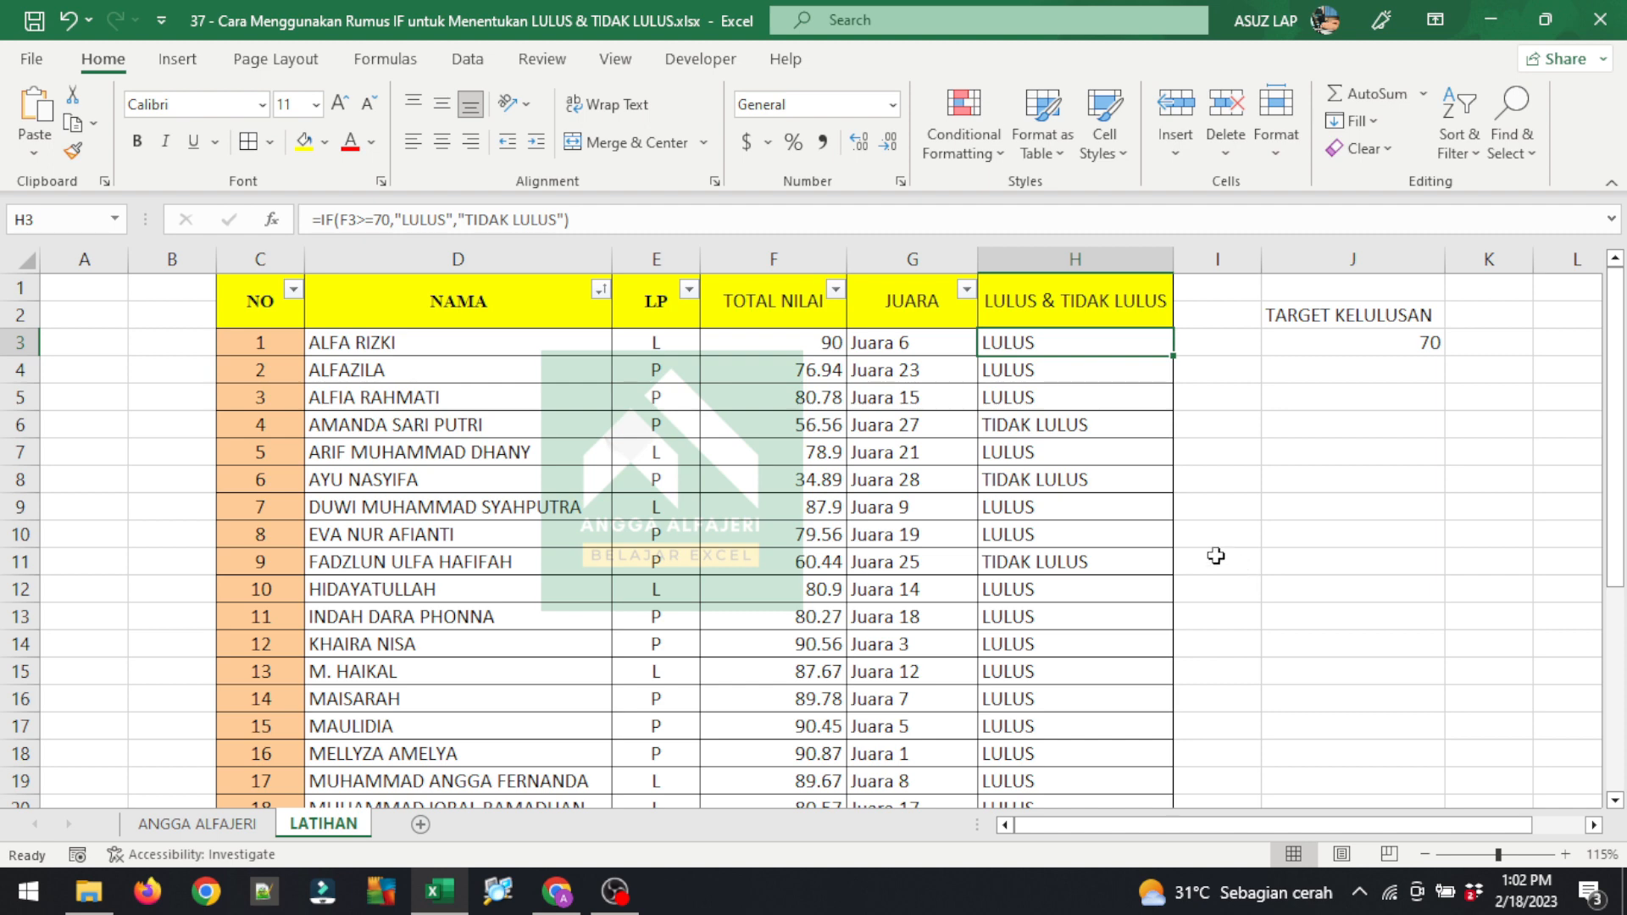
# Step: Add an Equal To highlight rule to H3:H30 that formats cells equal to LULUS with Green Fill with Dark Green Text
pyautogui.click(1050, 371)
pyautogui.click(1050, 345)
pyautogui.hotkey('ctrl', 'shift', 'Down')
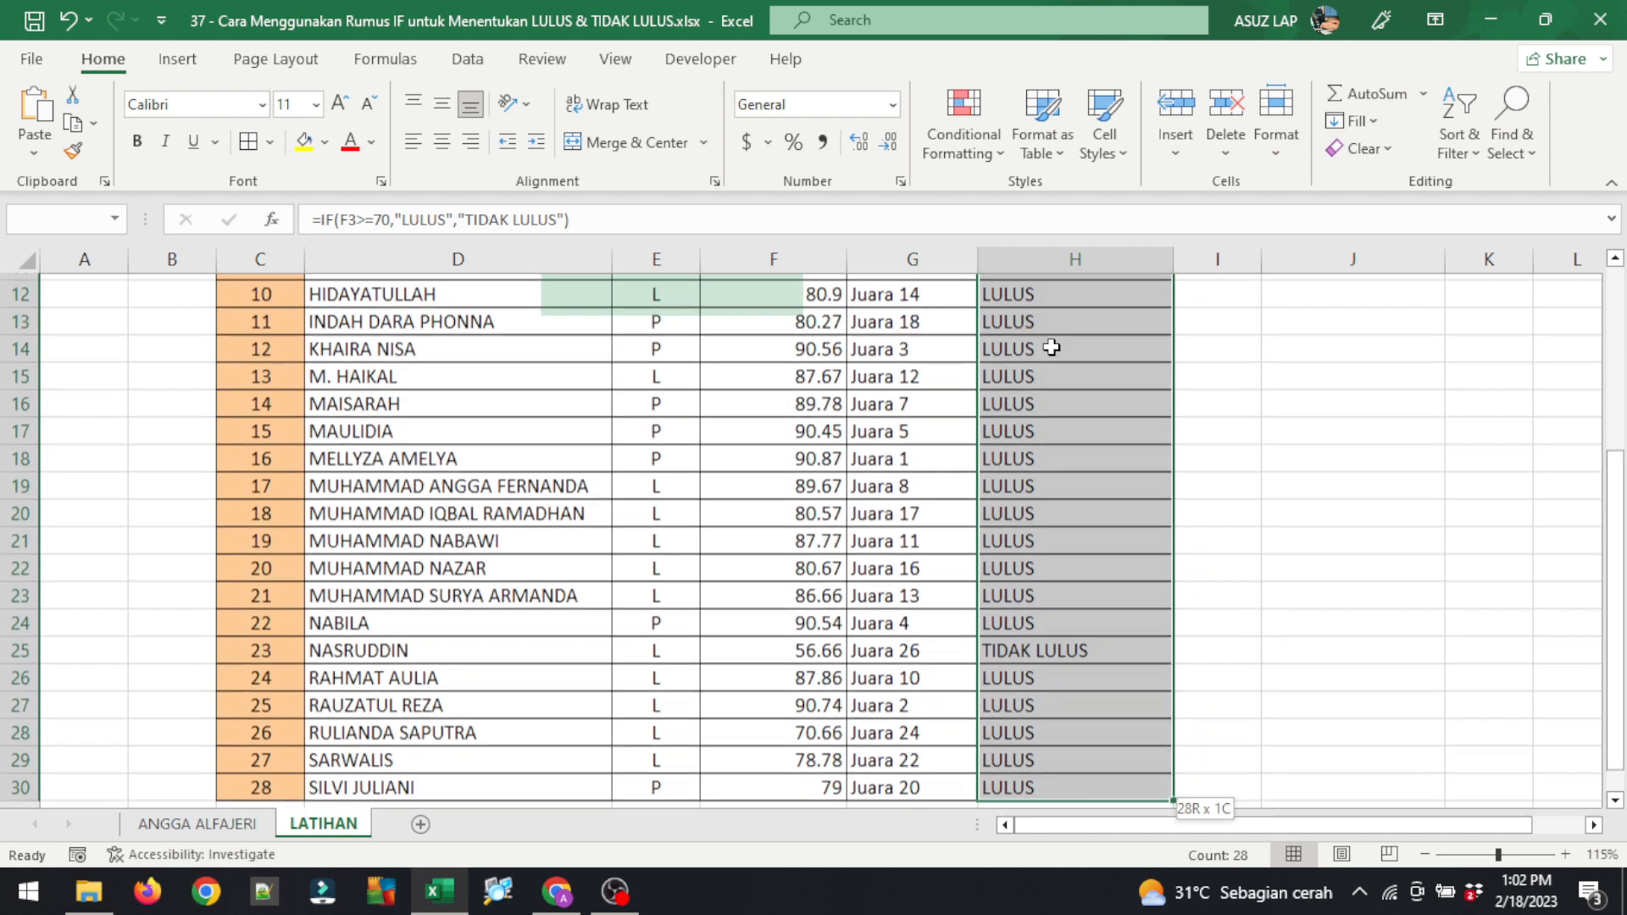
pyautogui.scroll(4, 1053, 345)
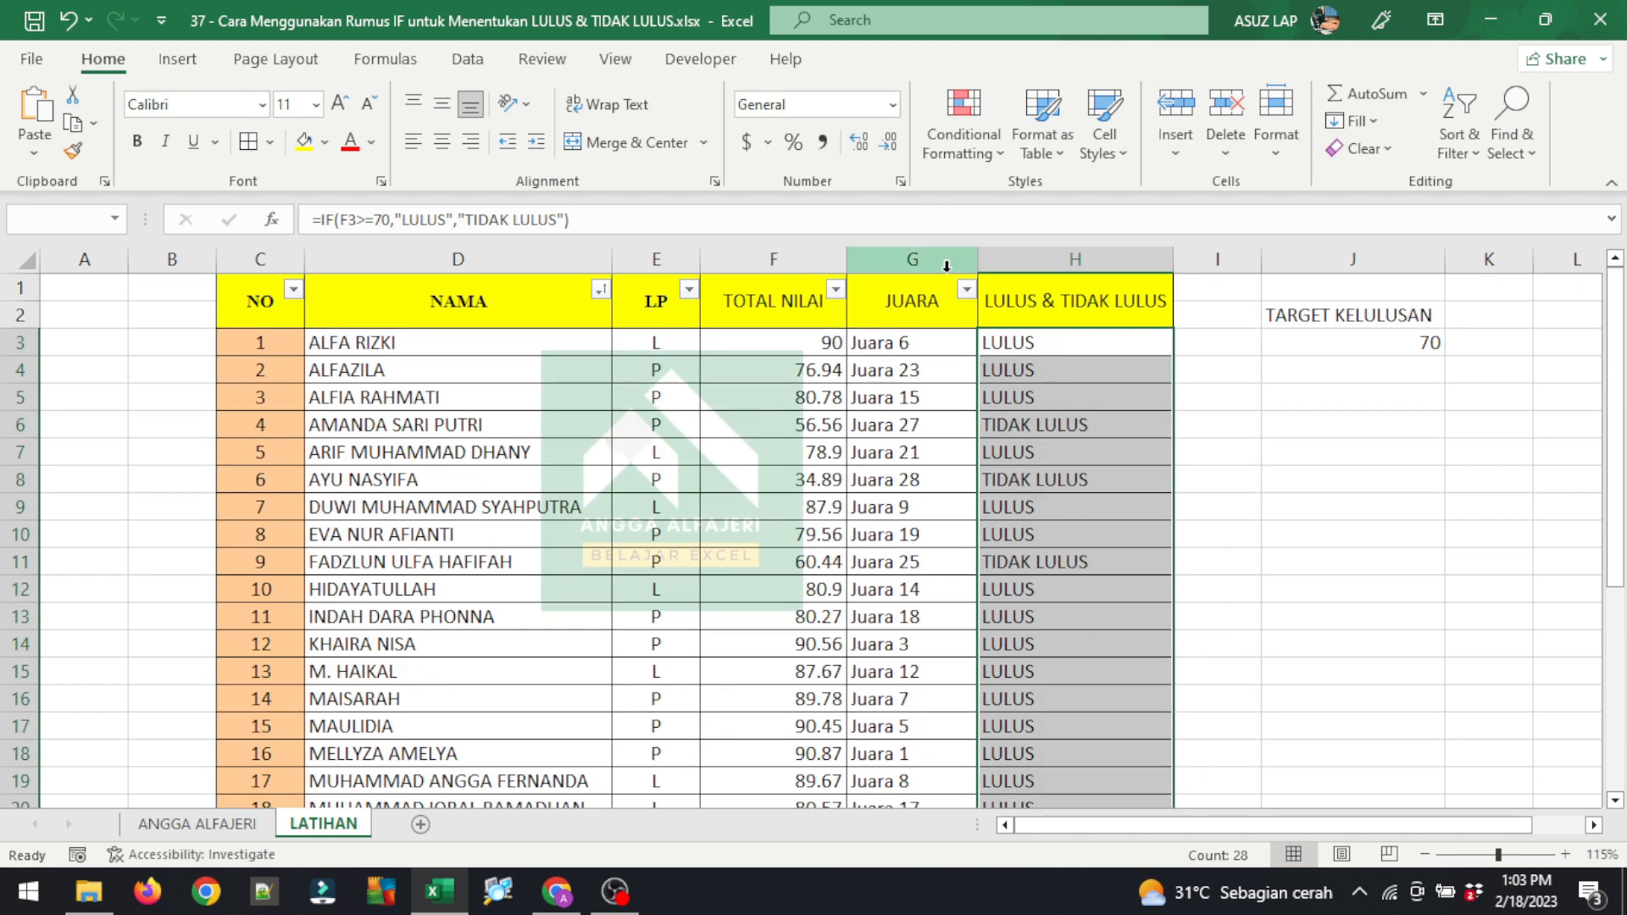
pyautogui.scroll(-5, 1157, 550)
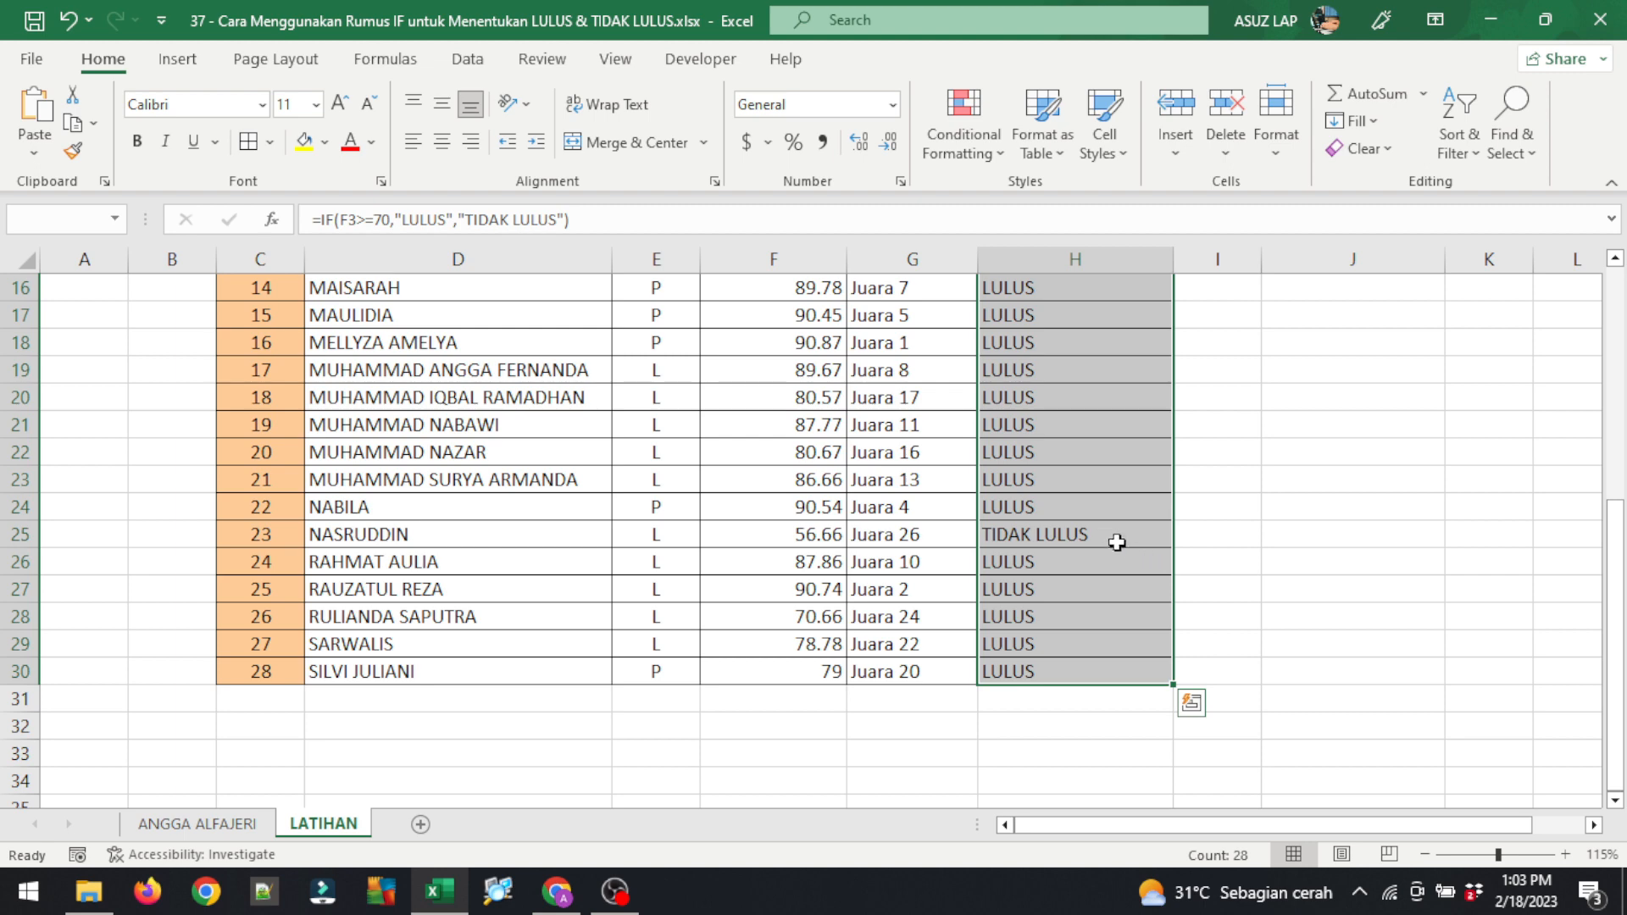
pyautogui.scroll(5, 1113, 533)
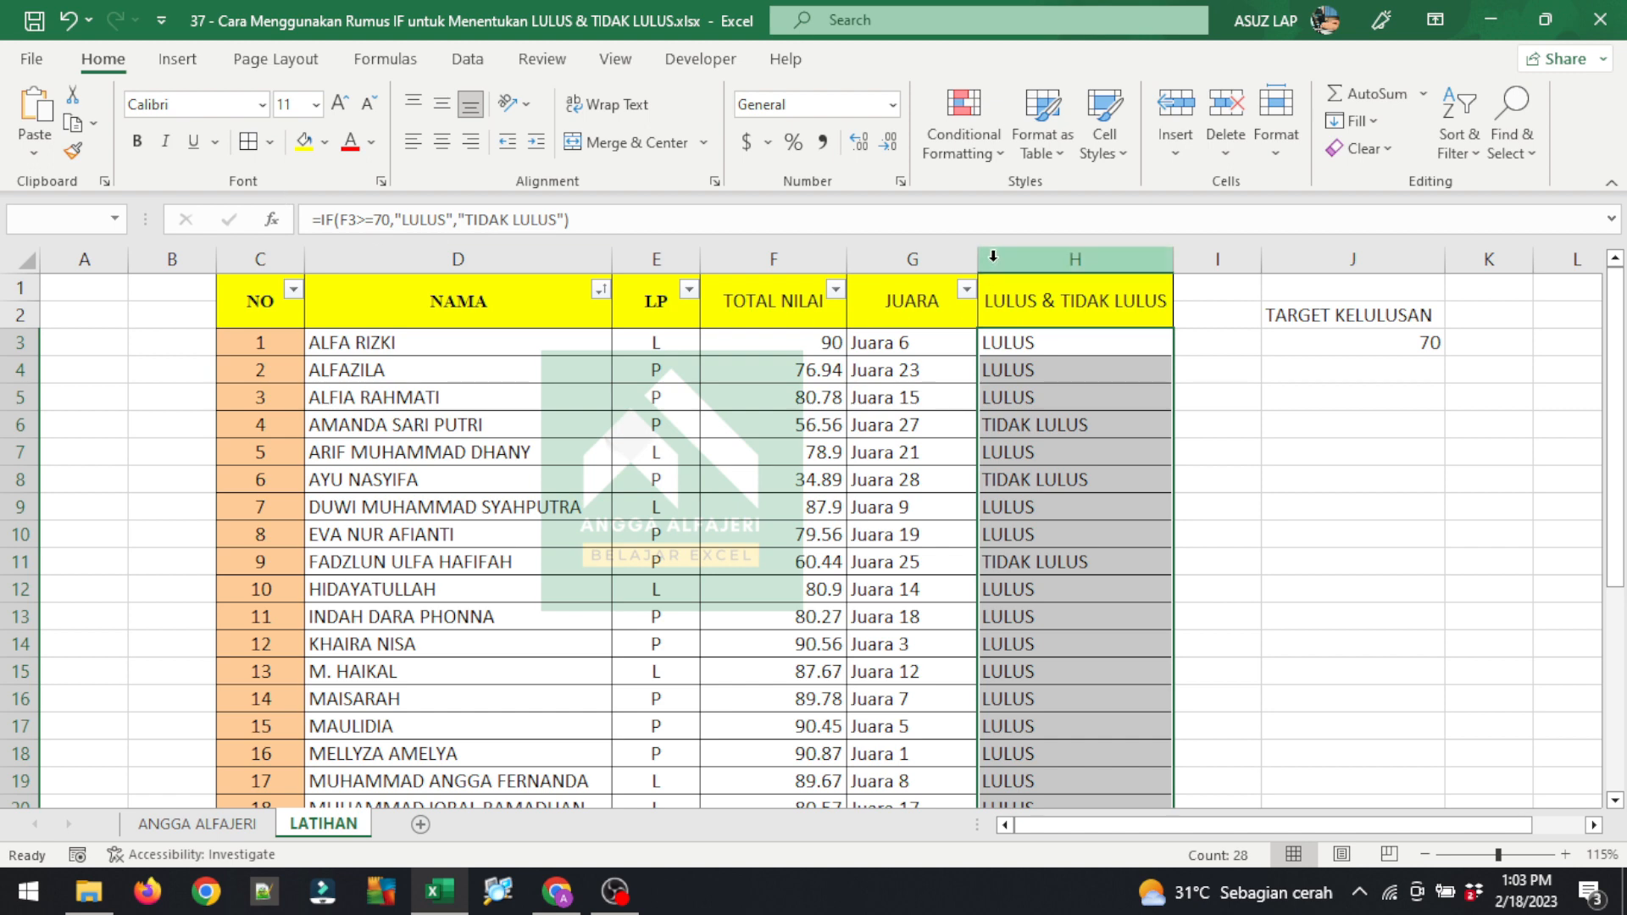
pyautogui.click(1000, 162)
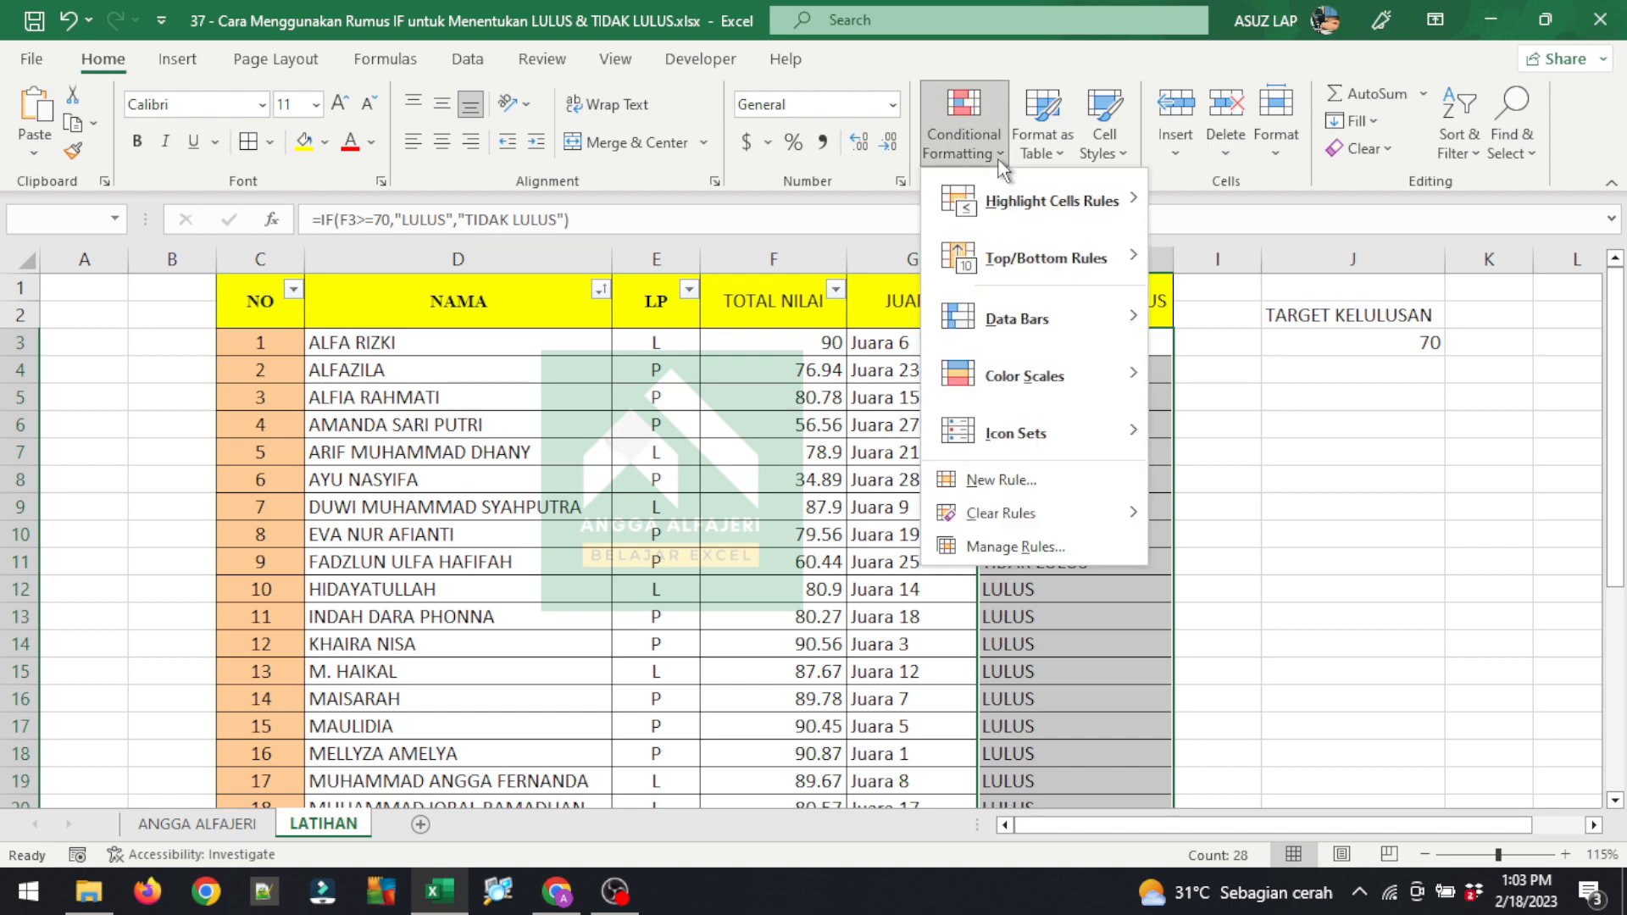
pyautogui.moveTo(1019, 203)
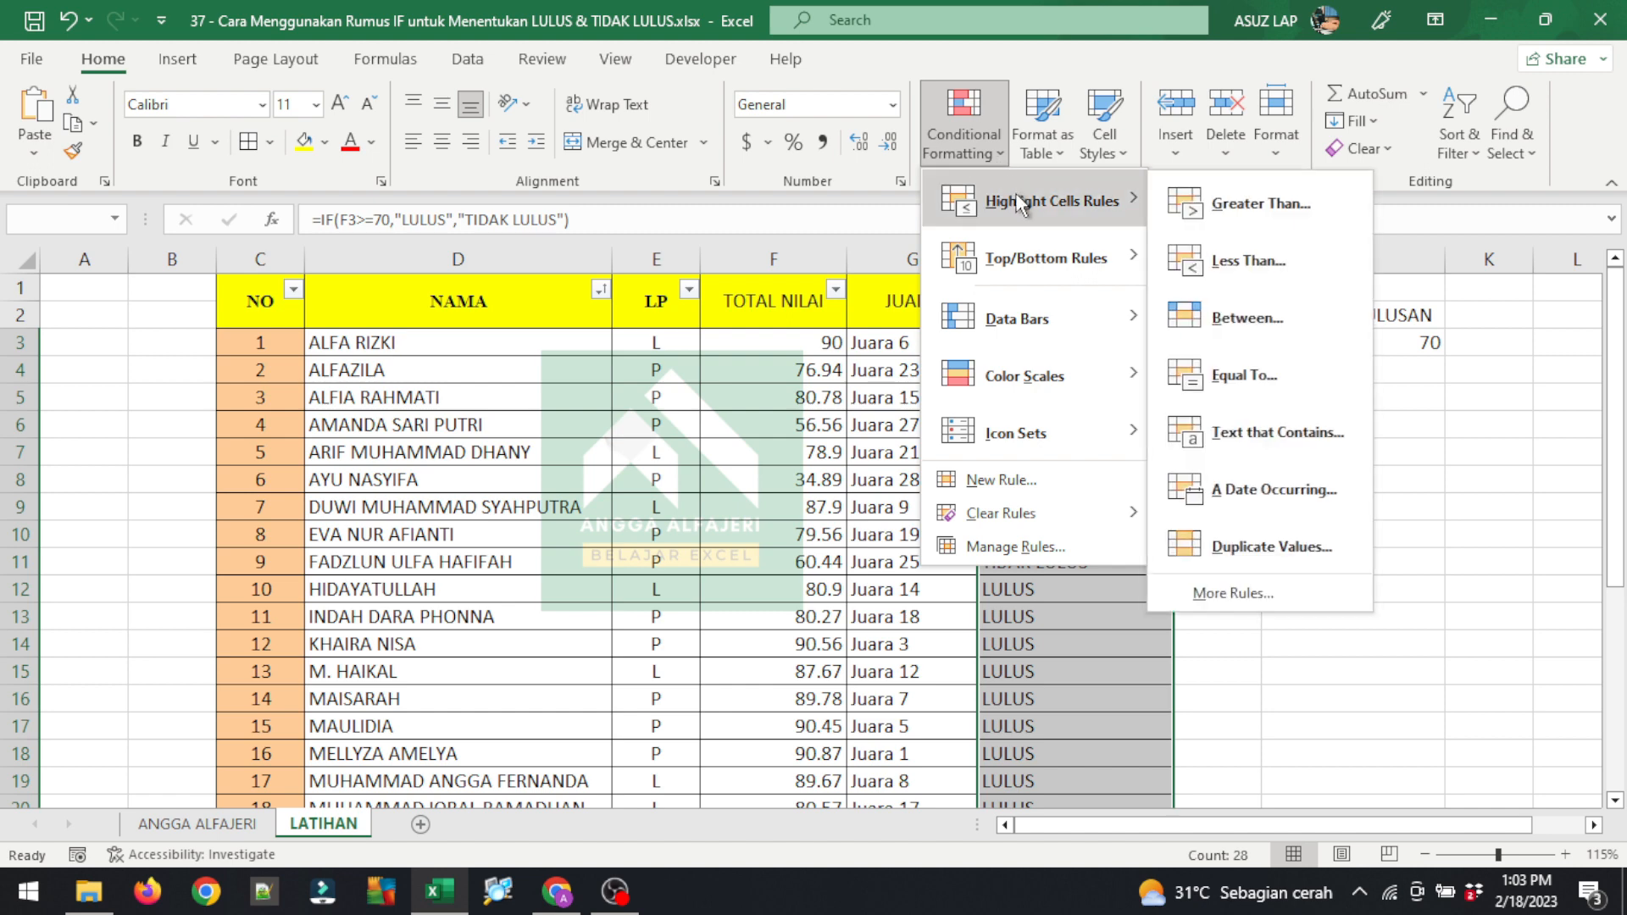
pyautogui.click(1244, 378)
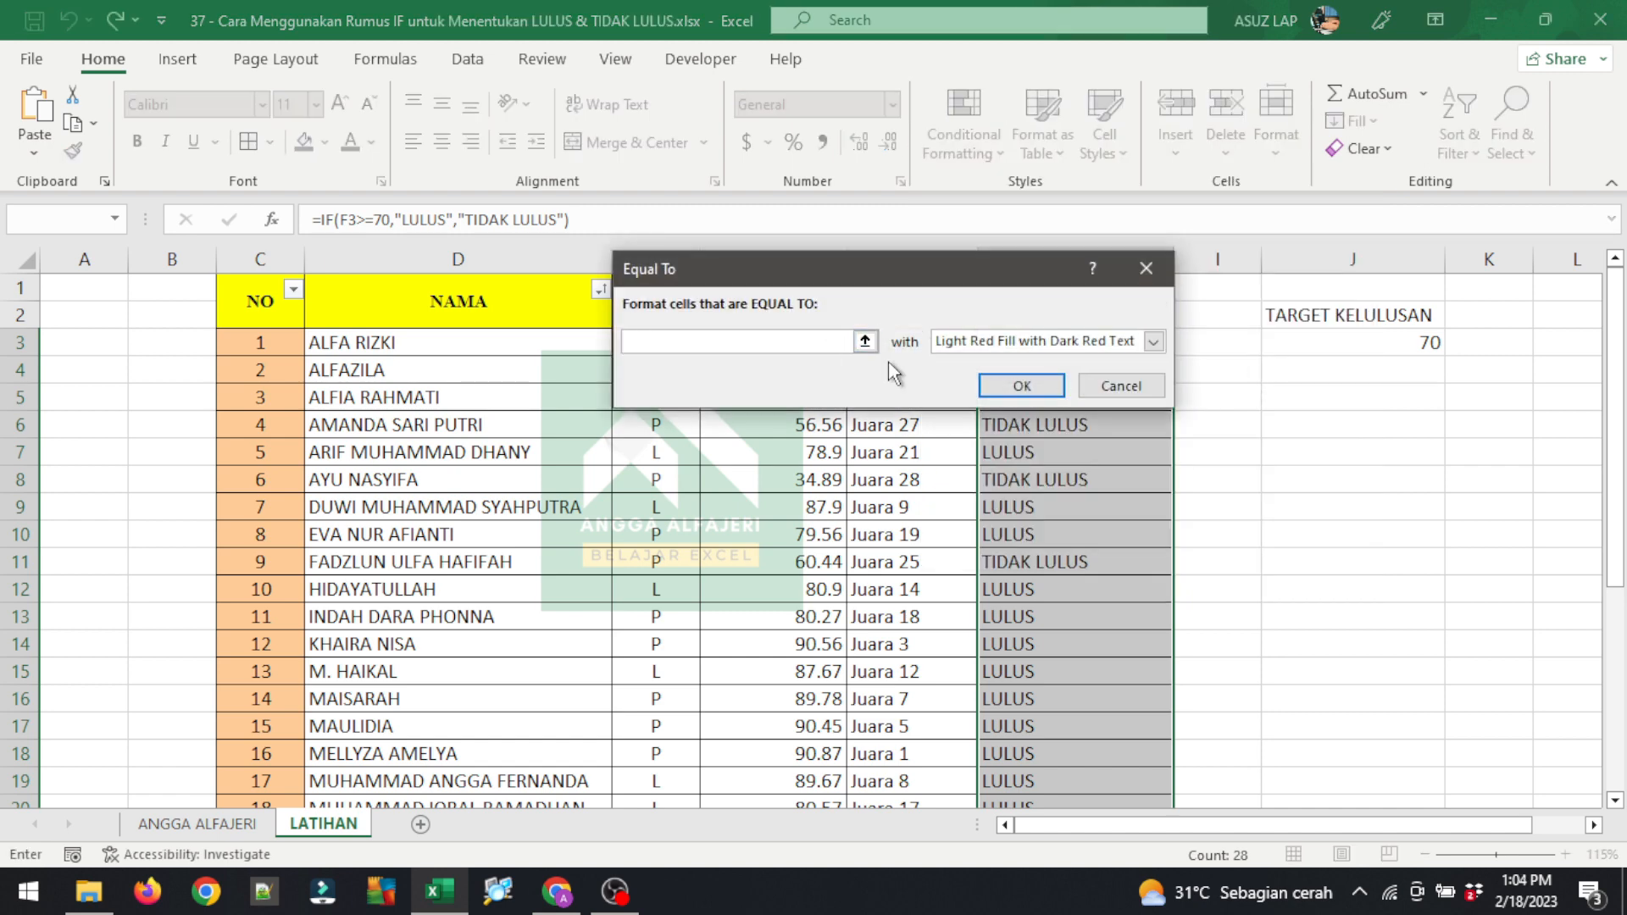
pyautogui.click(1154, 342)
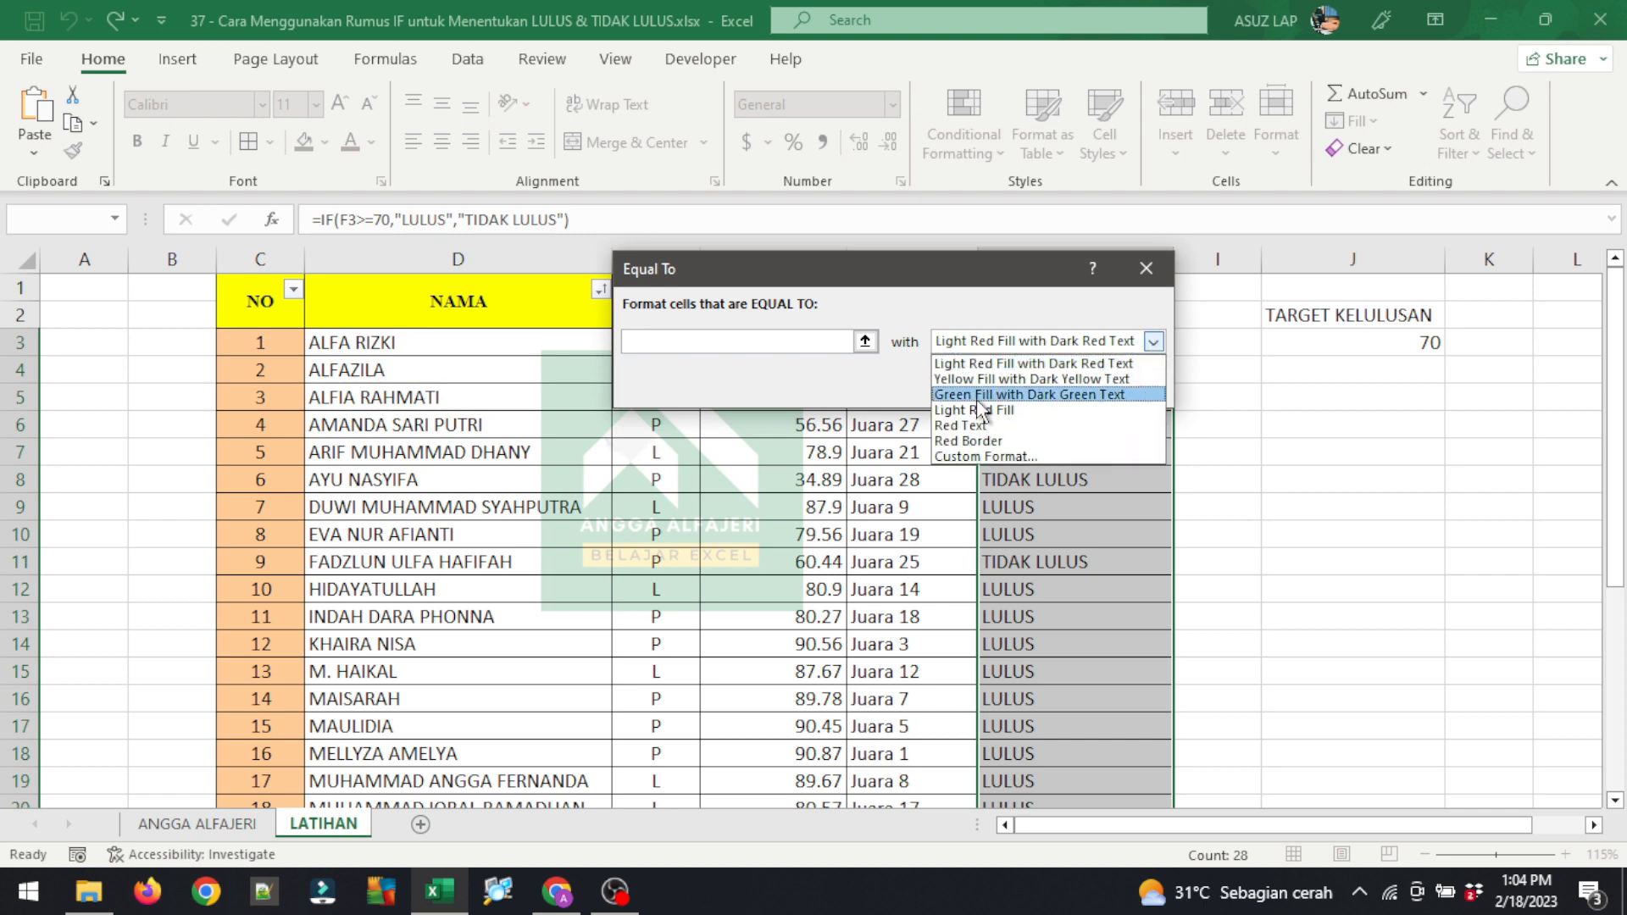
pyautogui.click(983, 395)
pyautogui.click(686, 346)
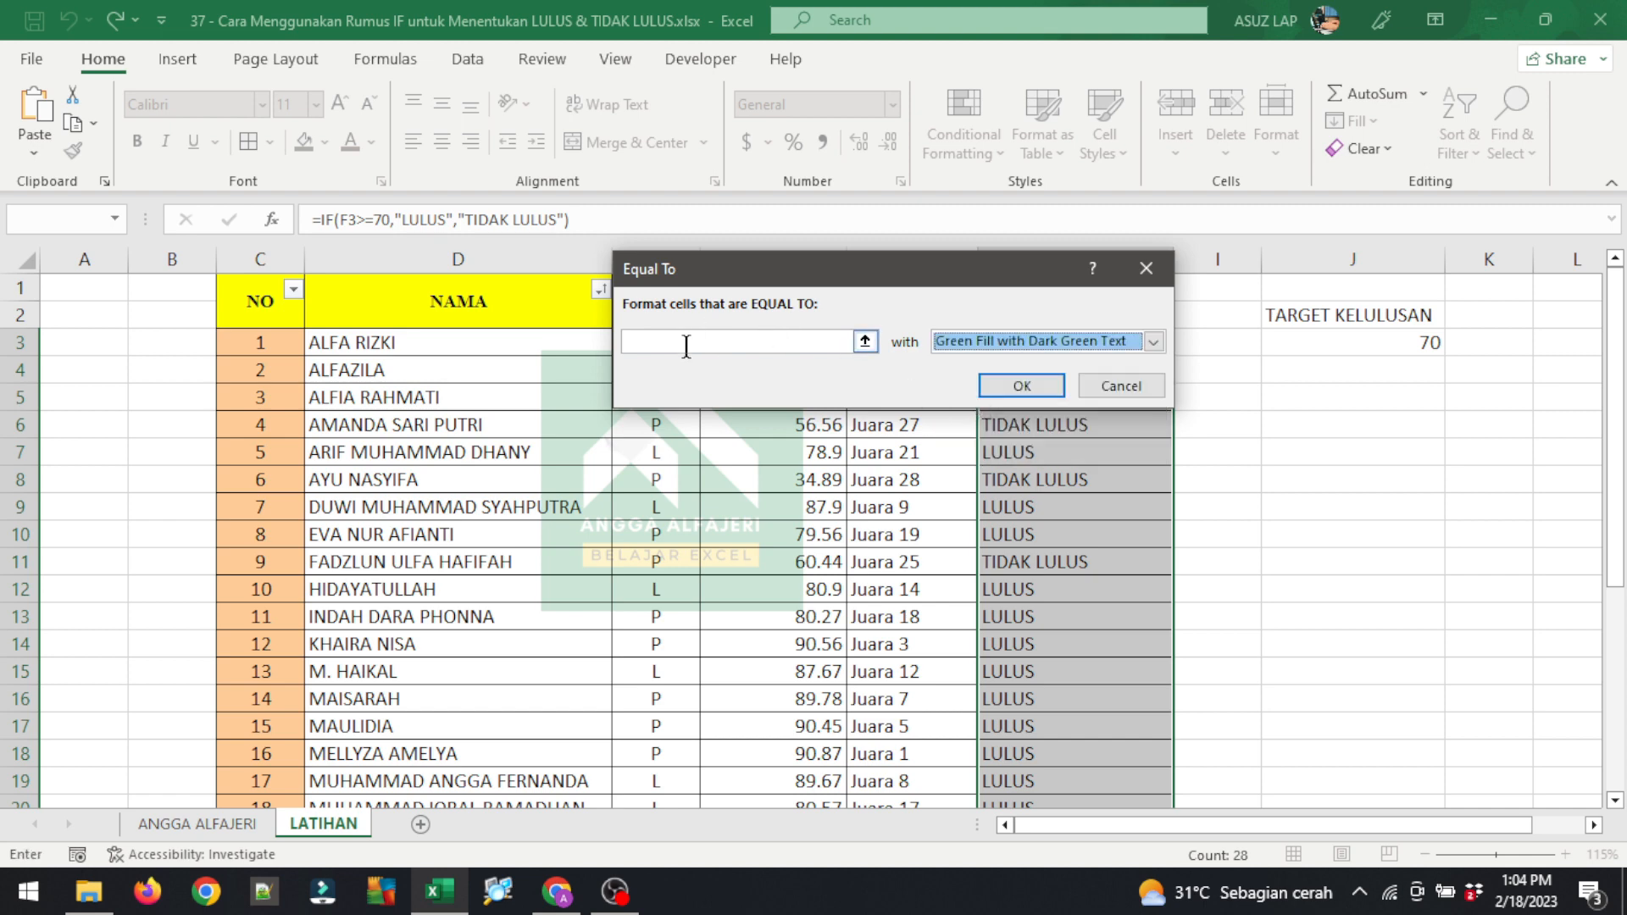
pyautogui.write('LULUS')
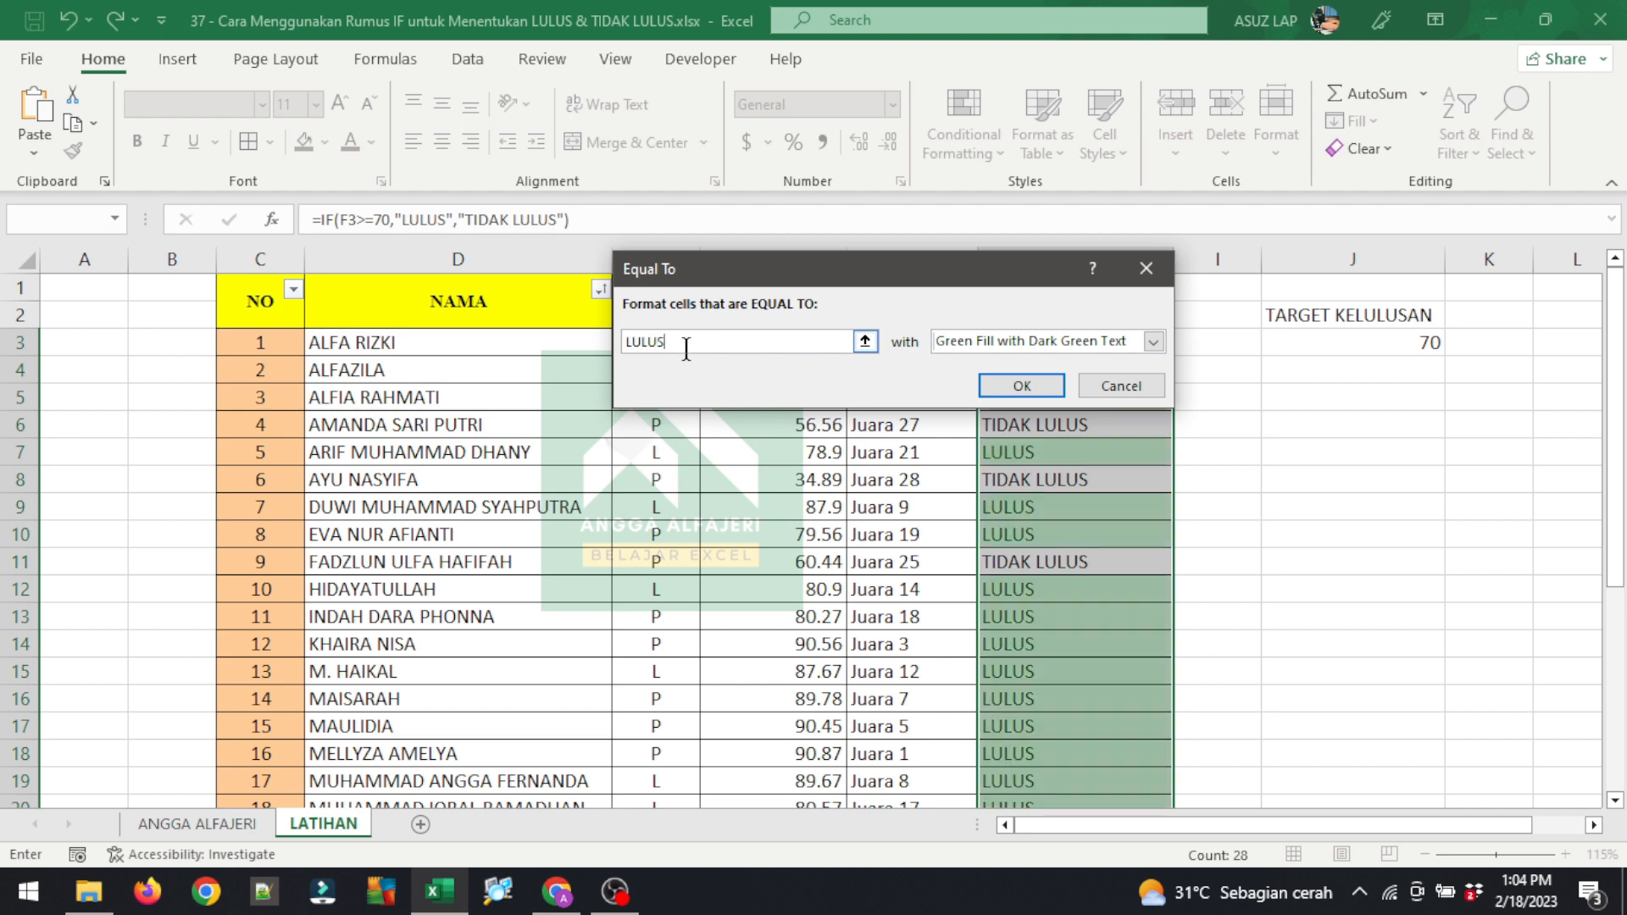
pyautogui.click(1022, 385)
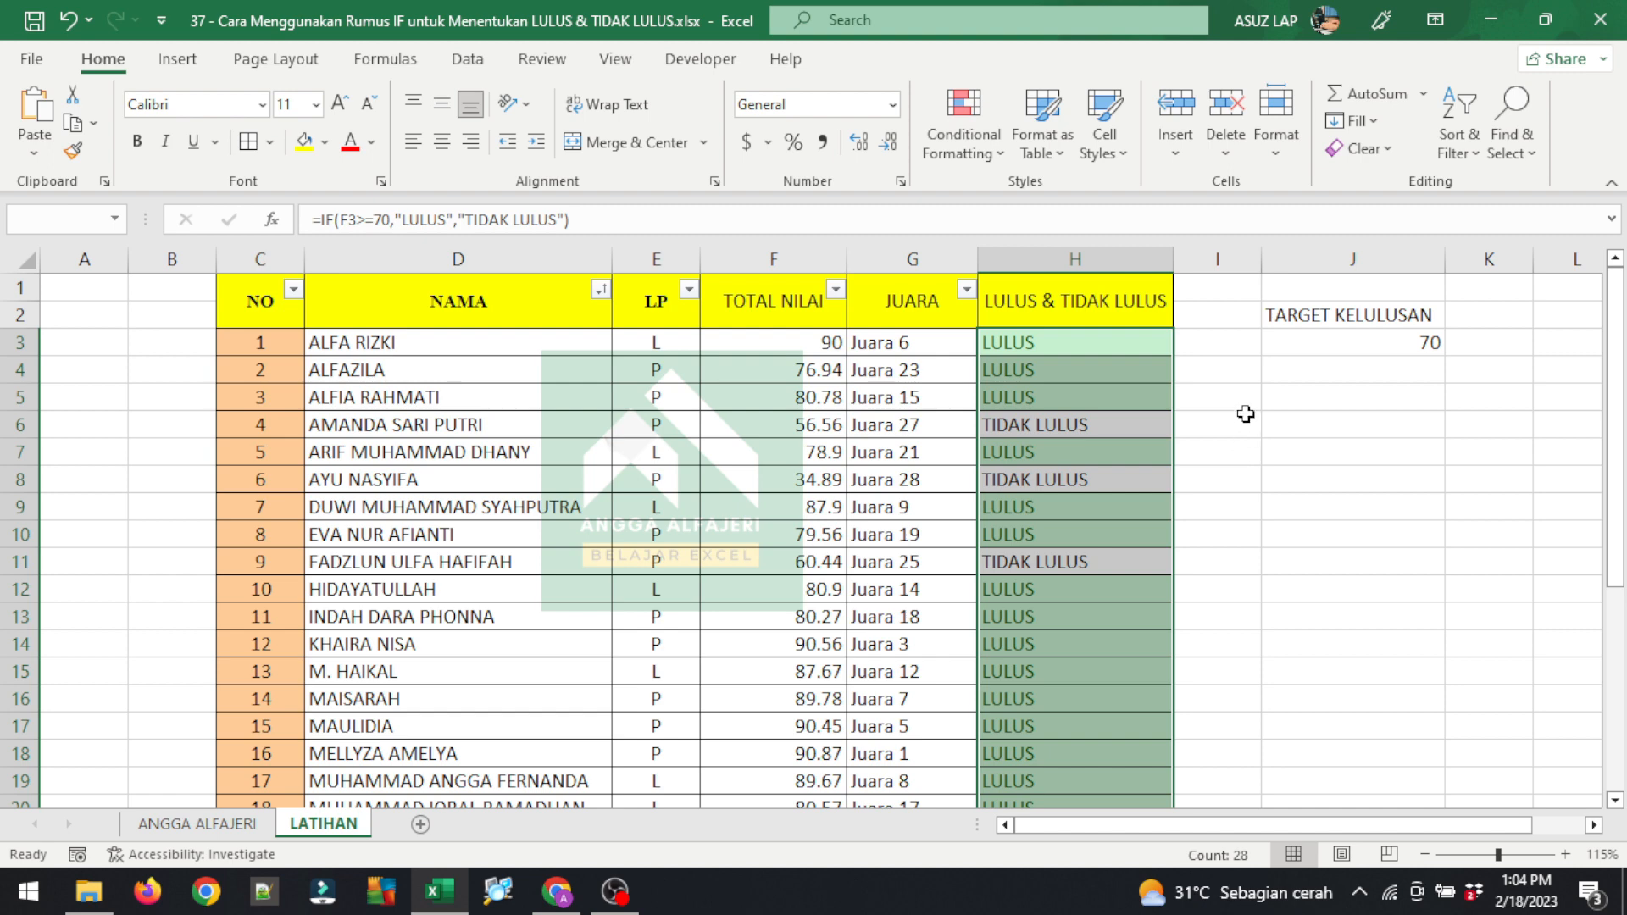
pyautogui.scroll(-8, 1187, 621)
pyautogui.scroll(4, 1114, 578)
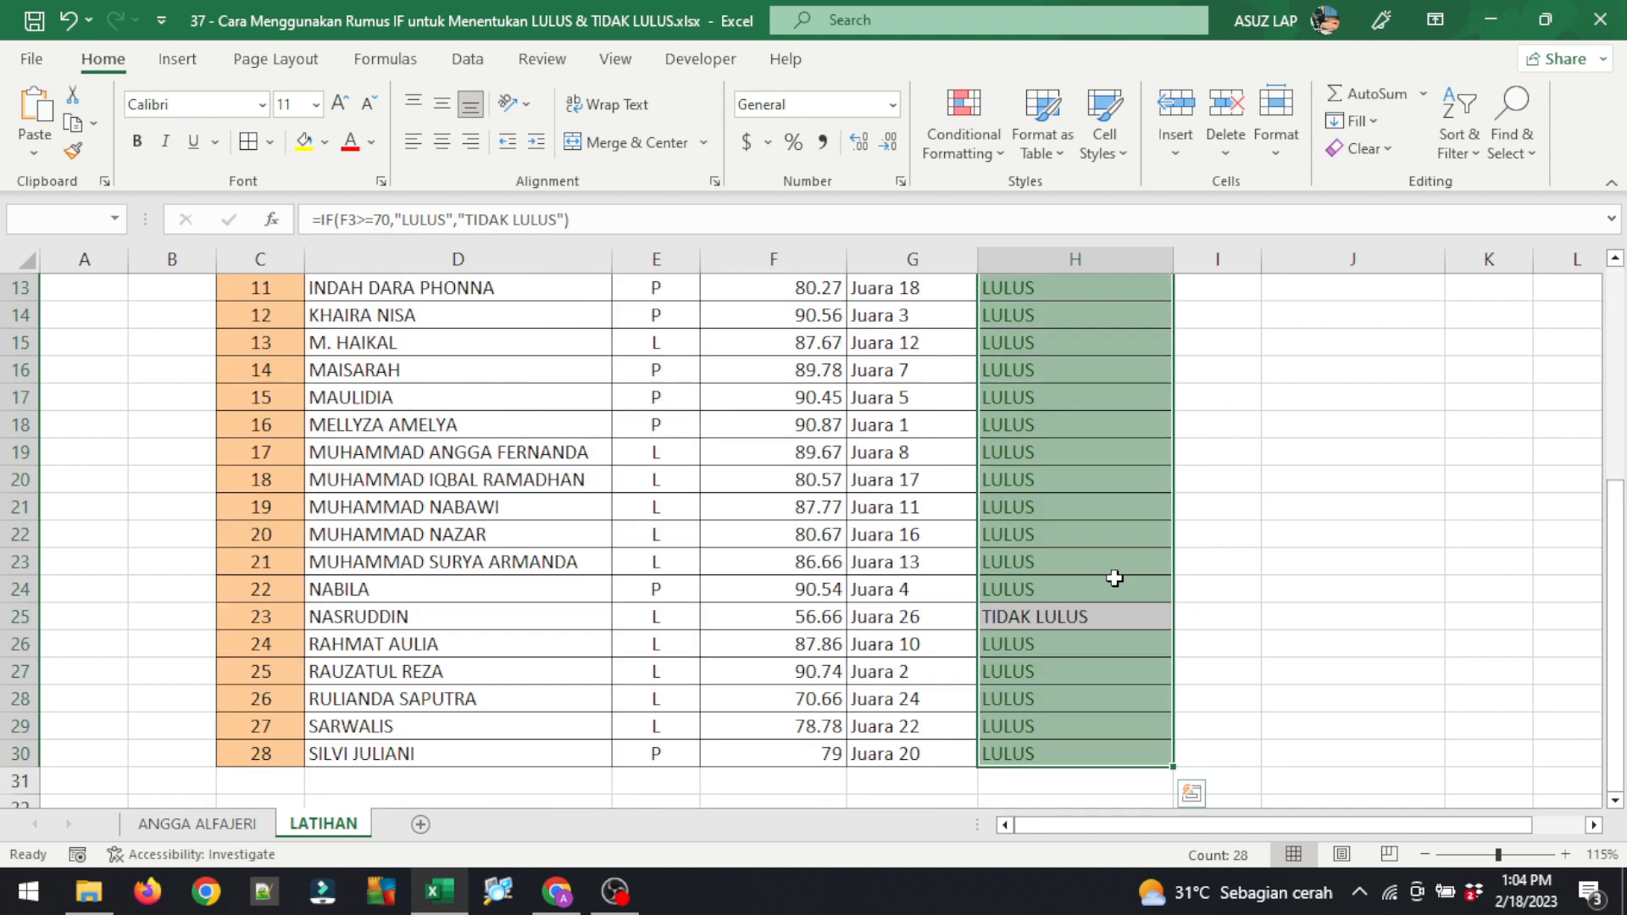
pyautogui.scroll(4, 1114, 578)
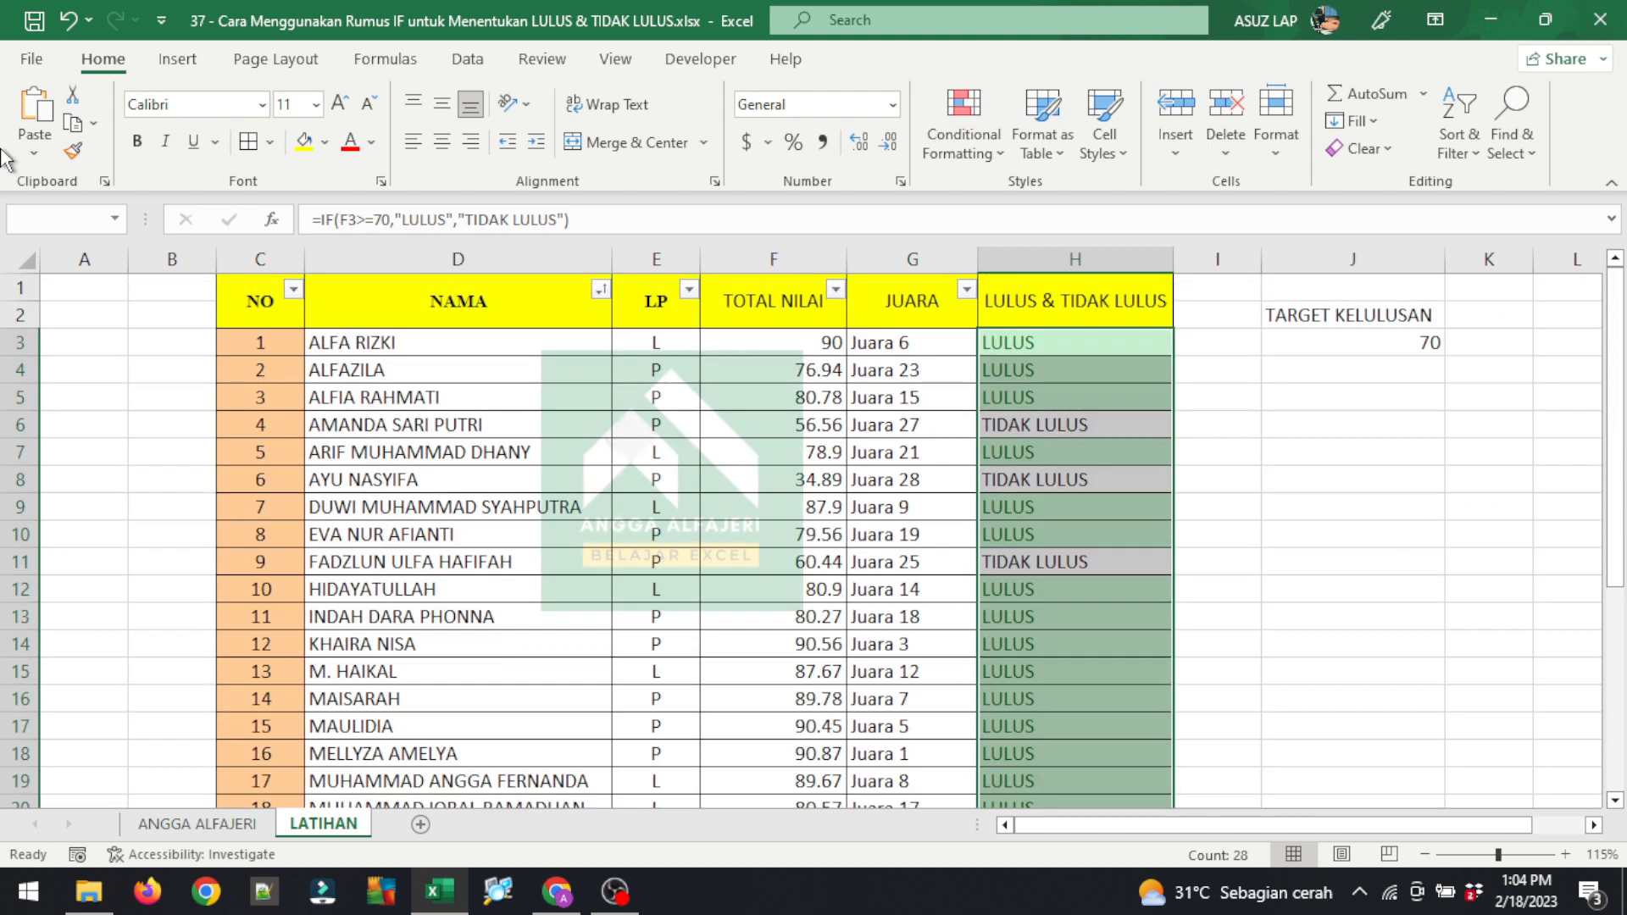
# Step: Add an Equal To highlight rule to H3:H30 that formats cells equal to TIDAK LULUS with Red Text
pyautogui.click(973, 155)
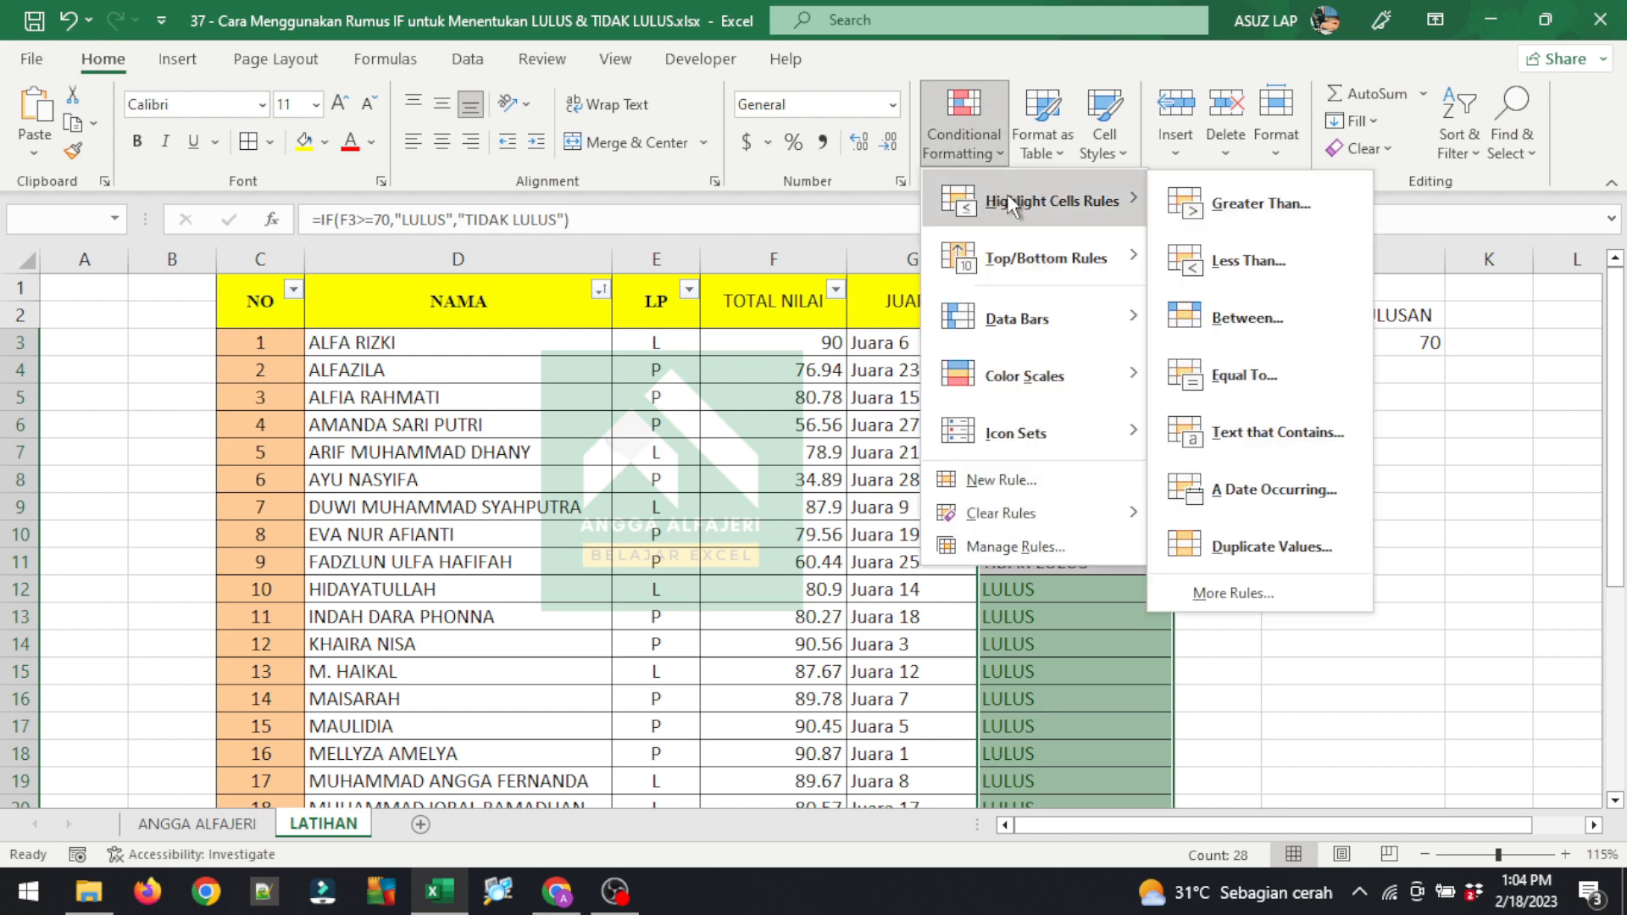
pyautogui.click(1240, 373)
pyautogui.click(1154, 341)
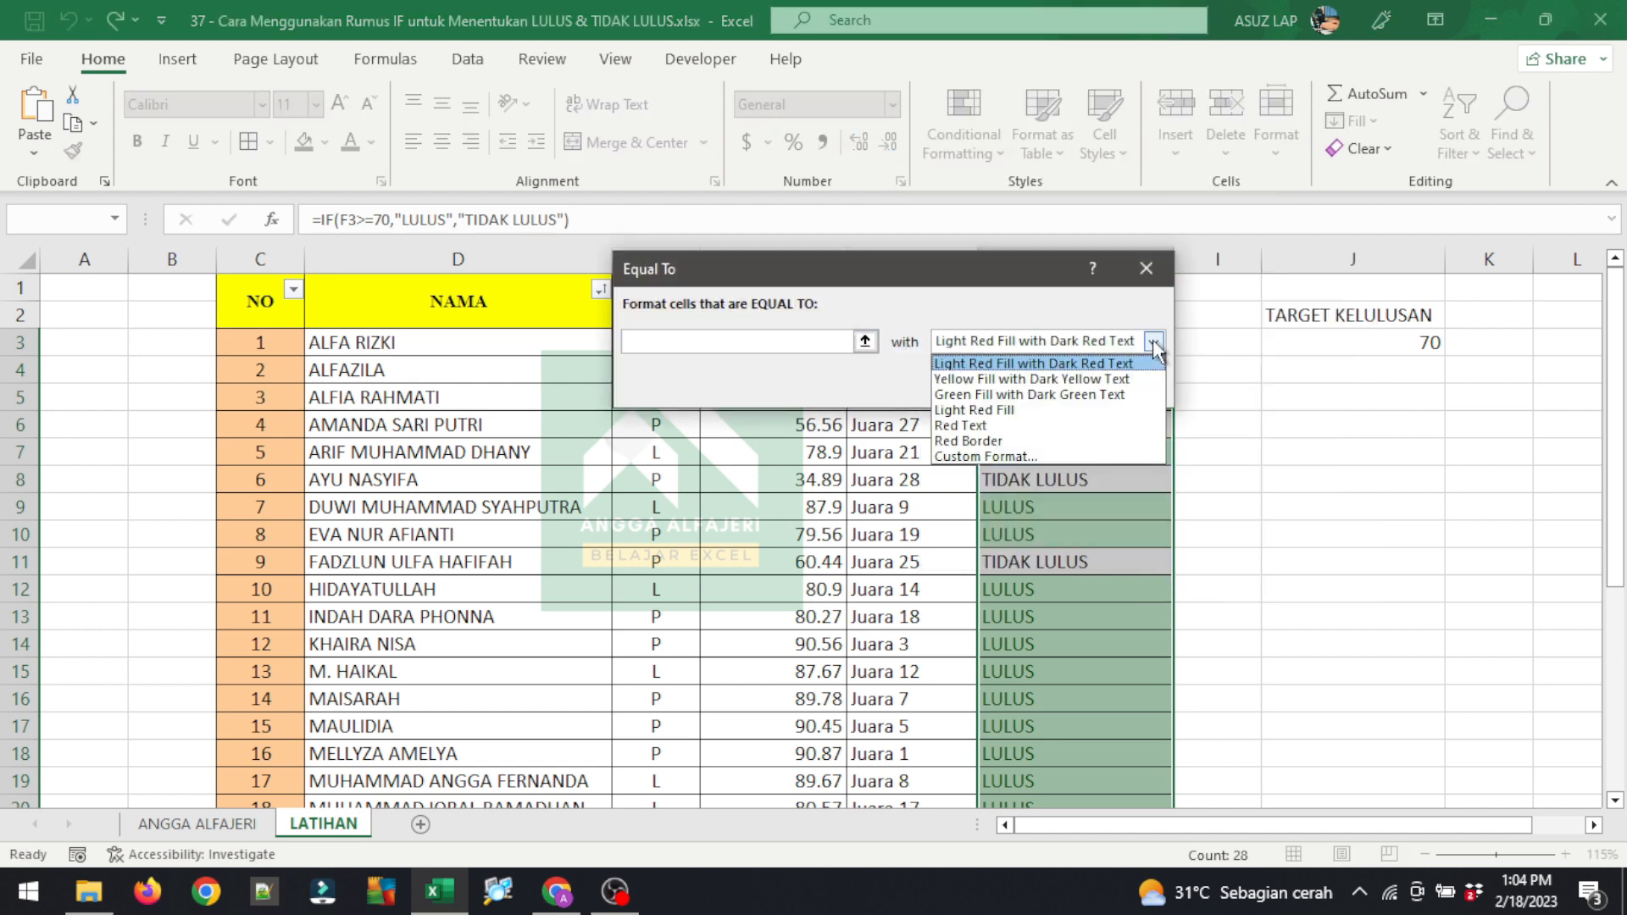
pyautogui.click(974, 426)
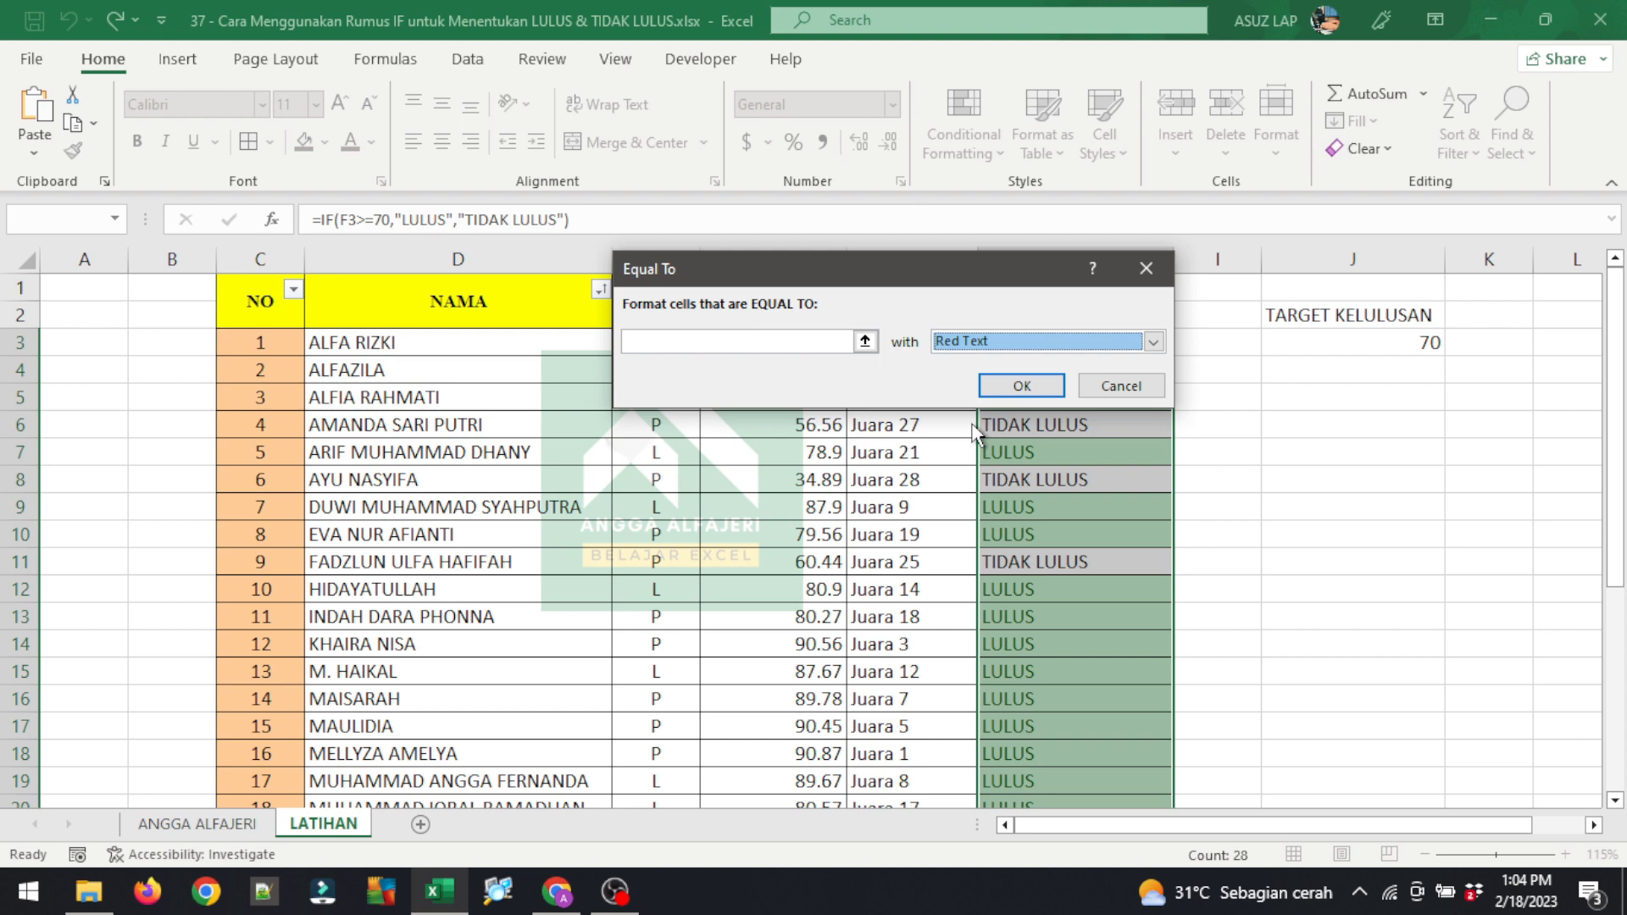
pyautogui.click(718, 343)
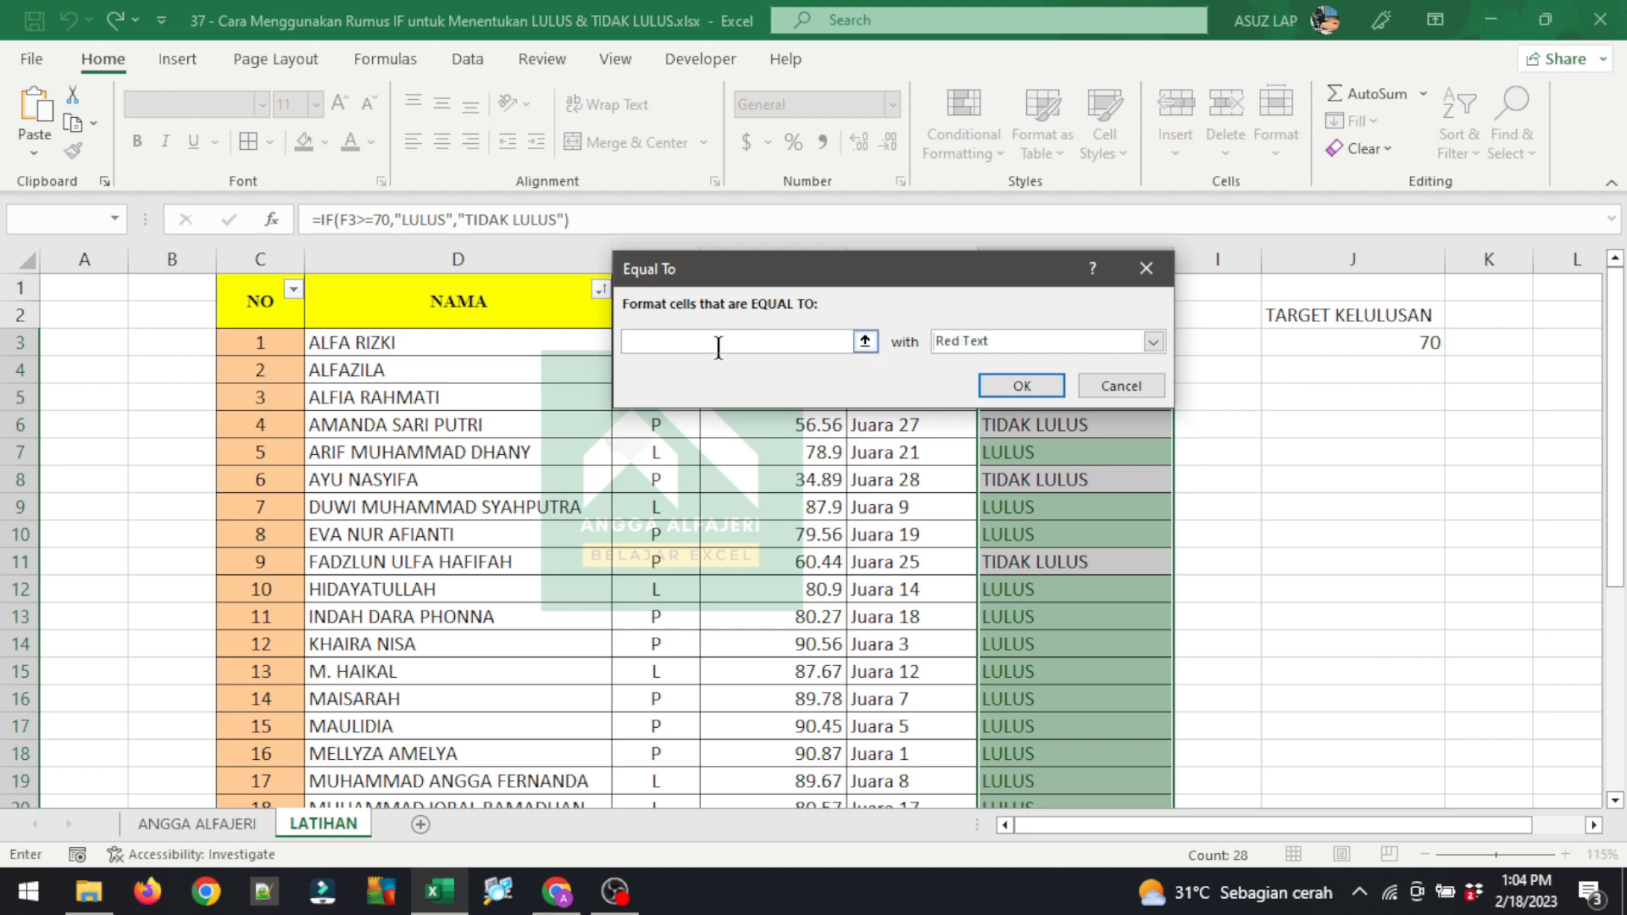
pyautogui.write('TIDKAK')
pyautogui.press('BackSpace')
pyautogui.press('BackSpace')
pyautogui.press('BackSpace')
pyautogui.write('AK LULUS')
pyautogui.click(1022, 385)
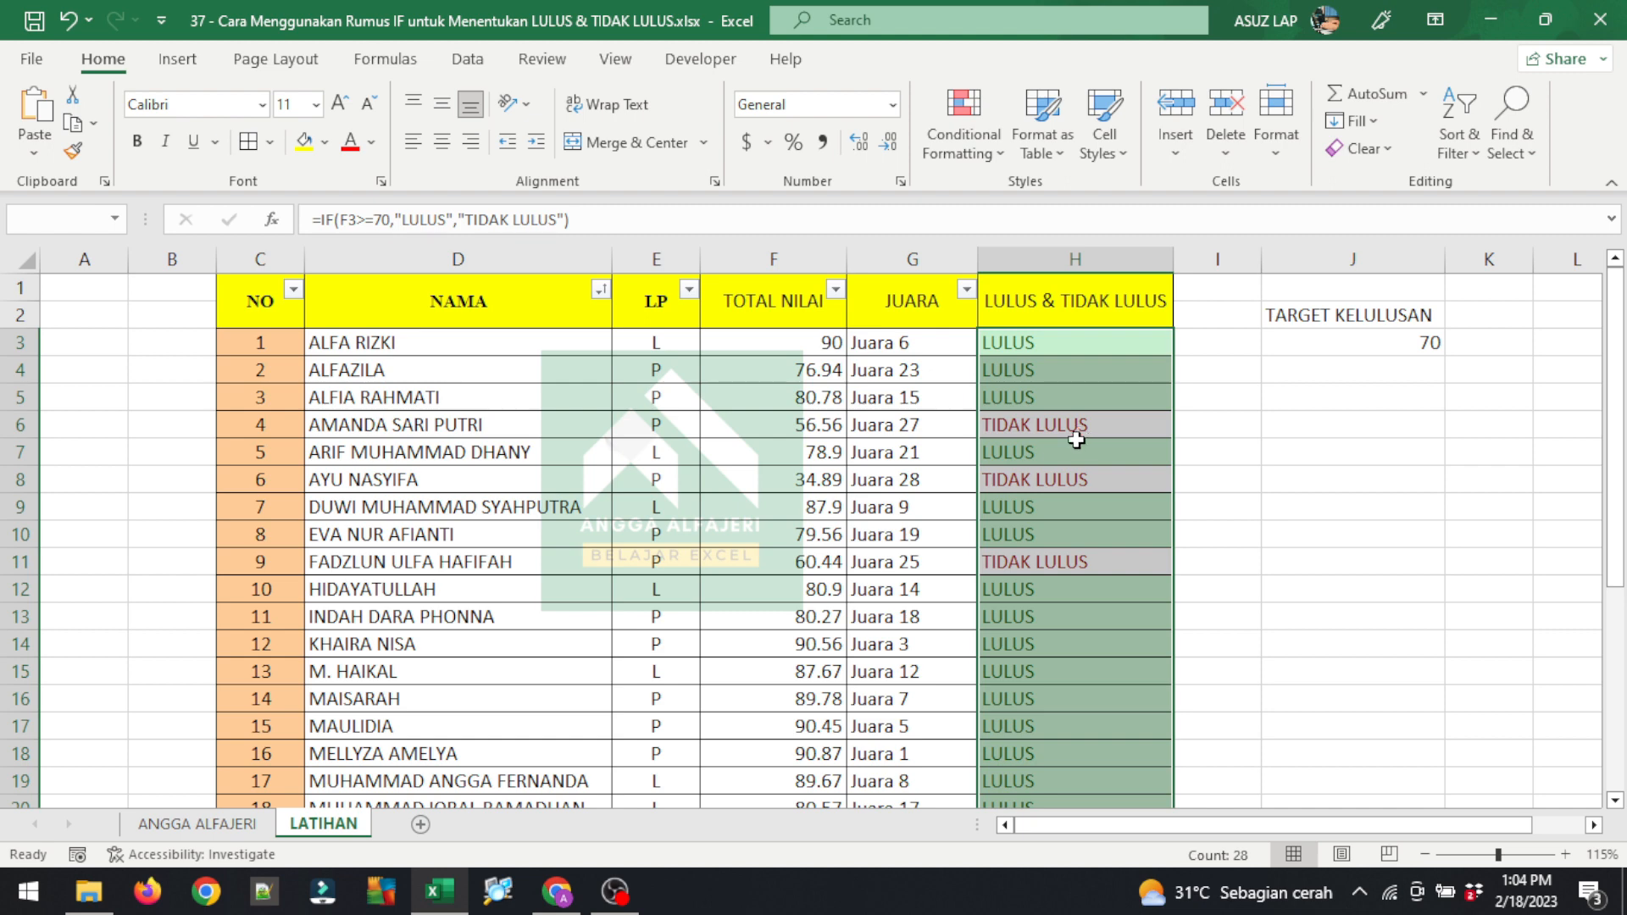
pyautogui.click(1211, 373)
pyautogui.scroll(-6, 1271, 508)
pyautogui.scroll(7, 1254, 550)
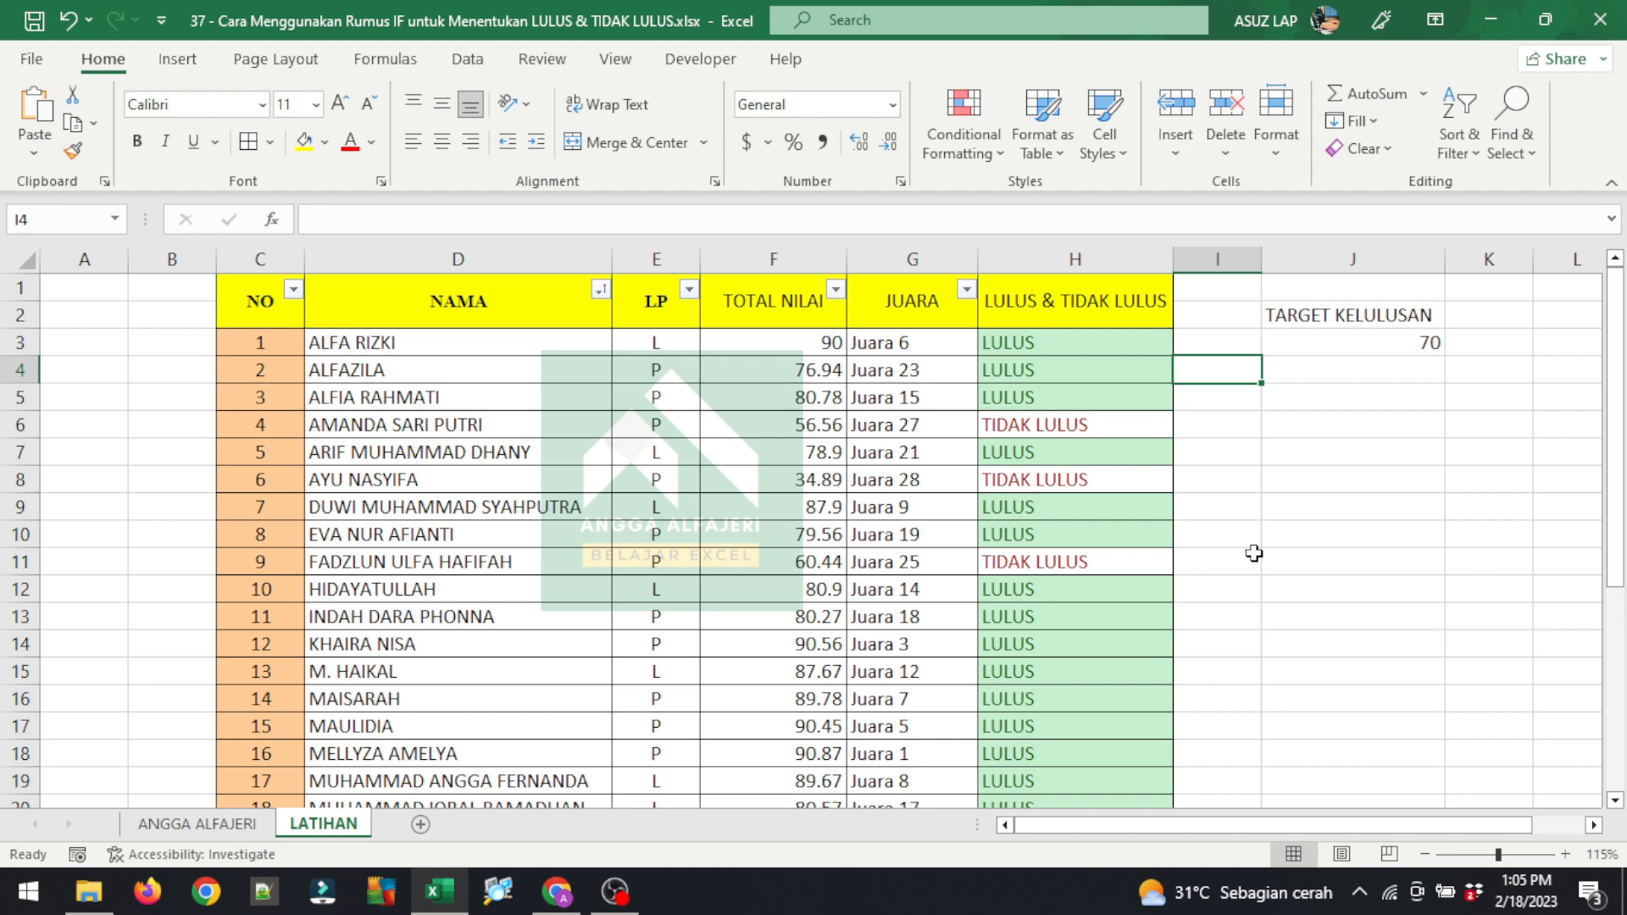
# Step: Set the sheet's page orientation to Landscape
pyautogui.click(276, 66)
pyautogui.click(268, 123)
pyautogui.click(297, 258)
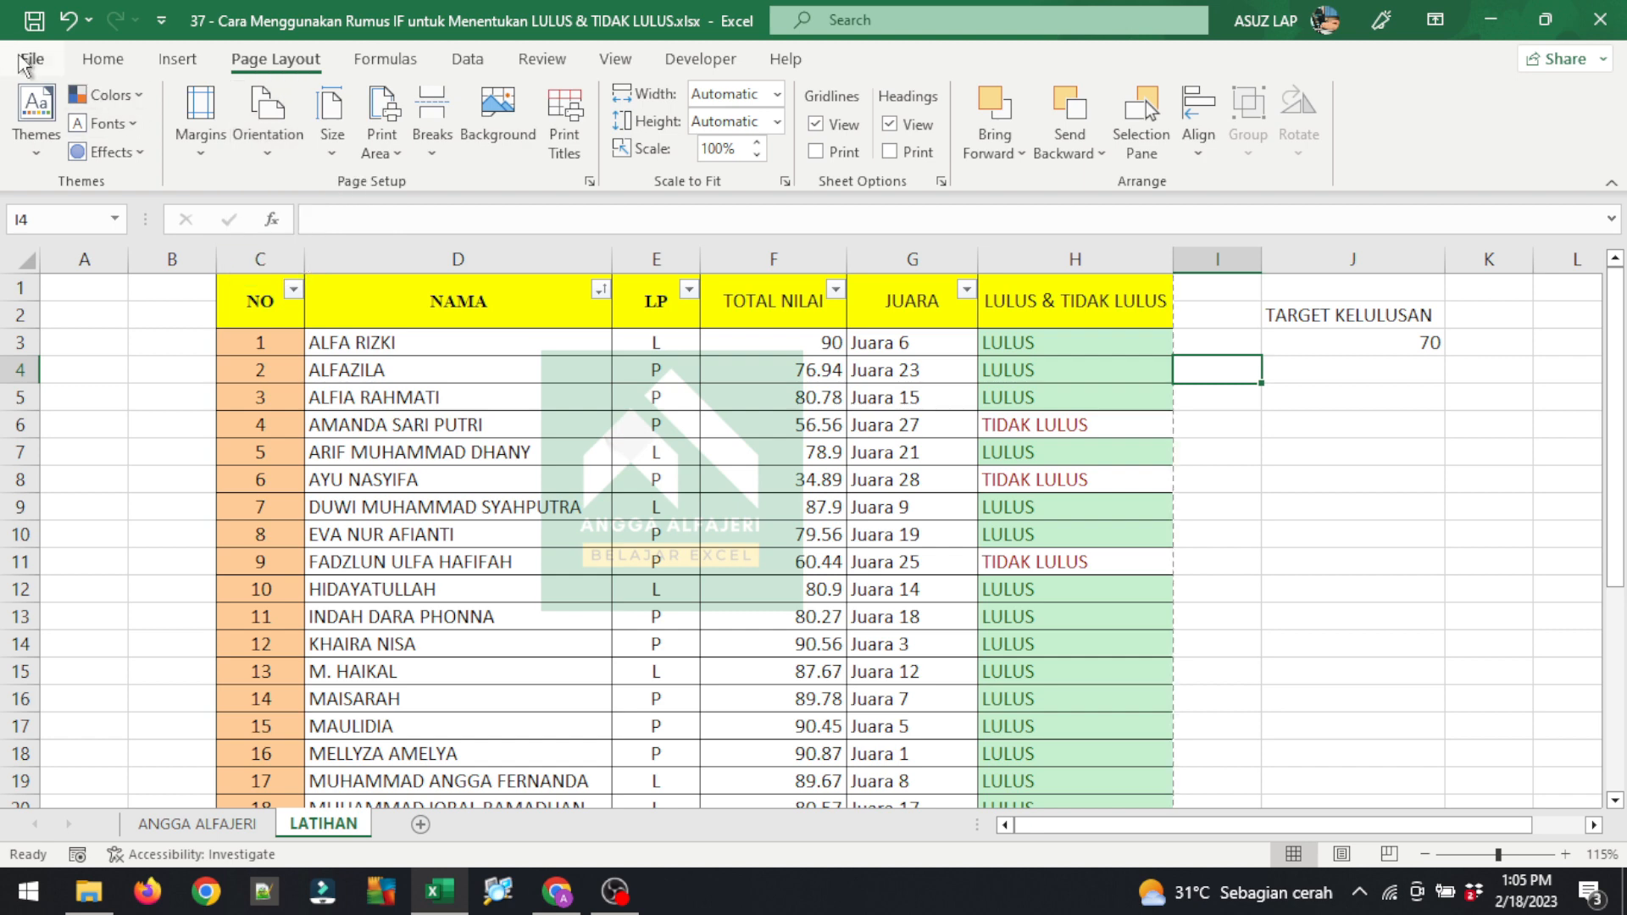
# Step: Check the LULUS & TIDAK LULUS column in the print preview, then return to the sheet
pyautogui.click(27, 59)
pyautogui.click(124, 485)
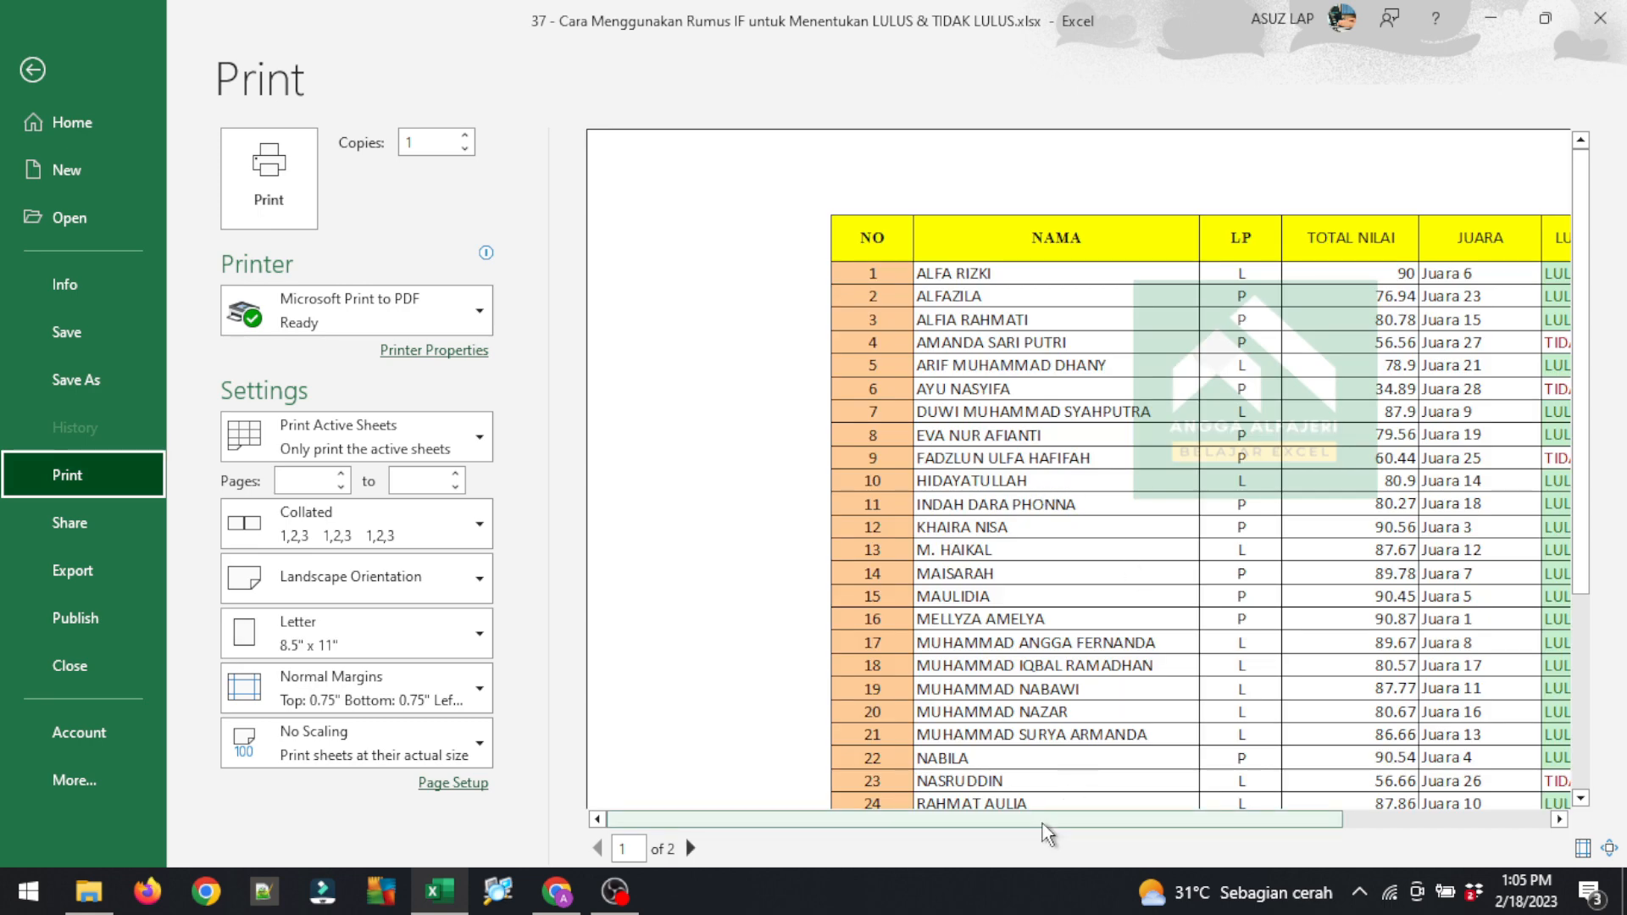
pyautogui.moveTo(1047, 835); pyautogui.dragTo(1255, 837)
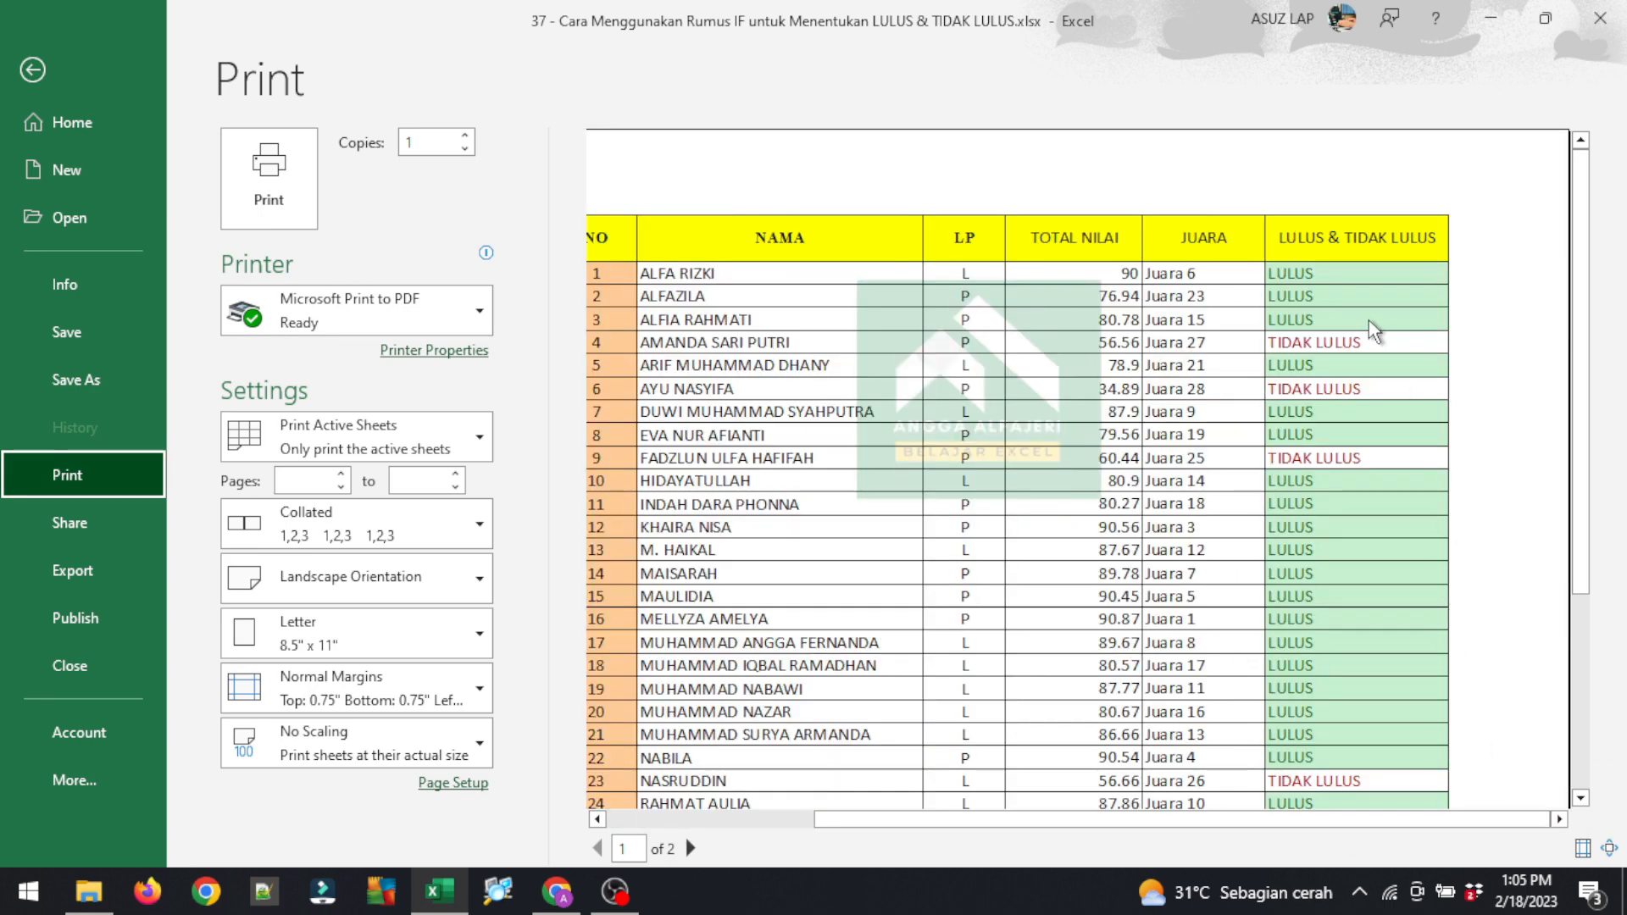
pyautogui.press('Escape')
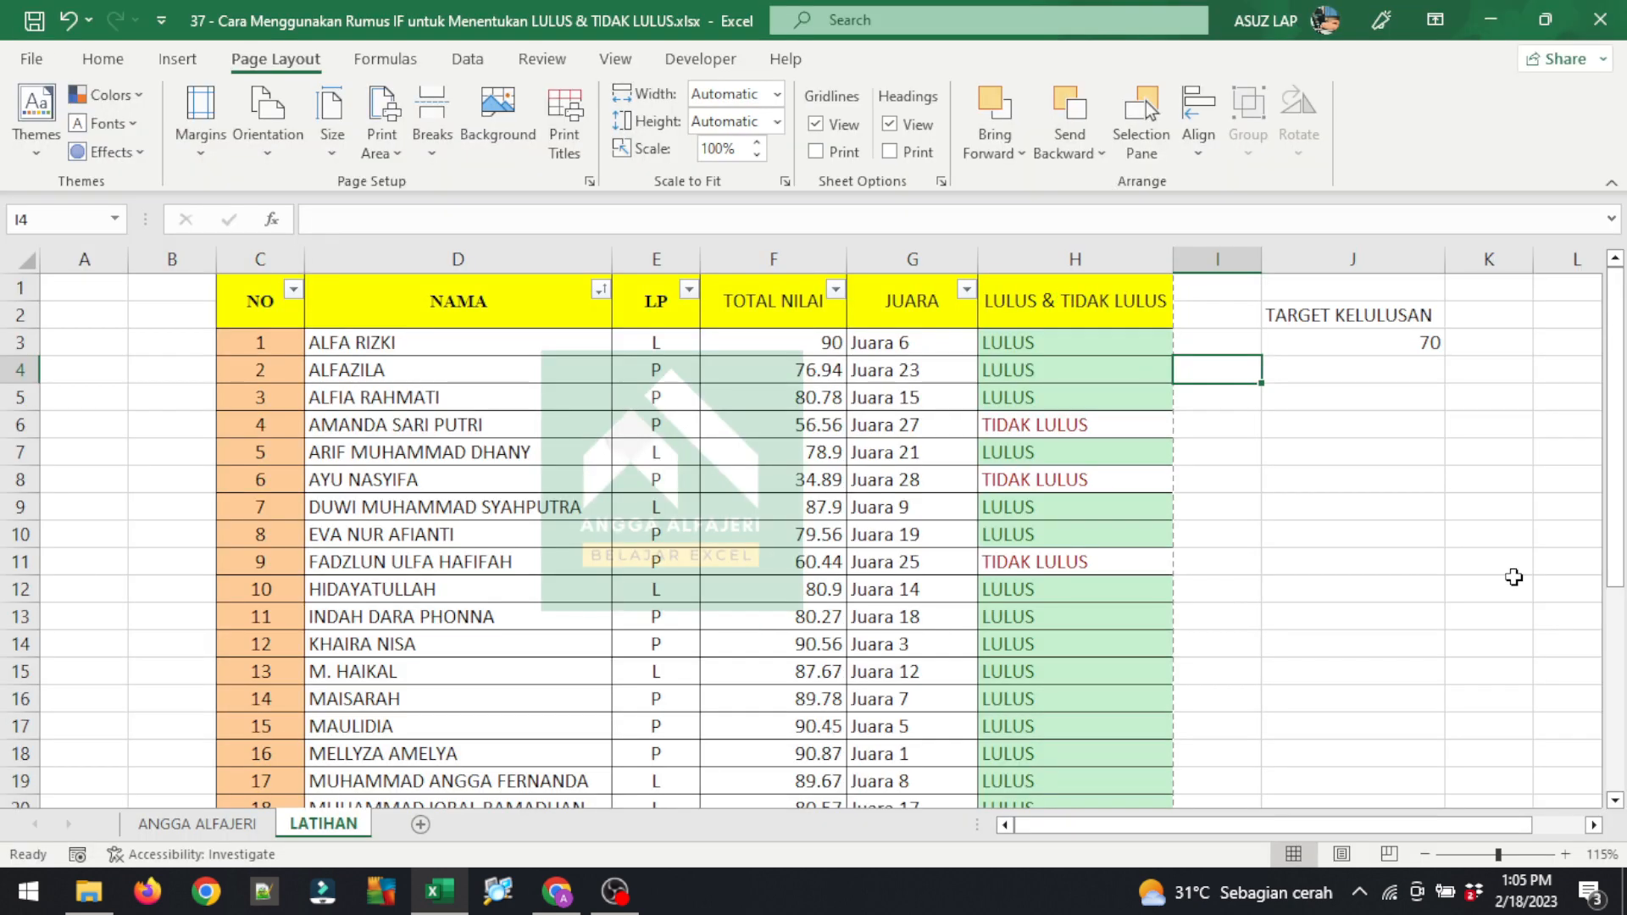